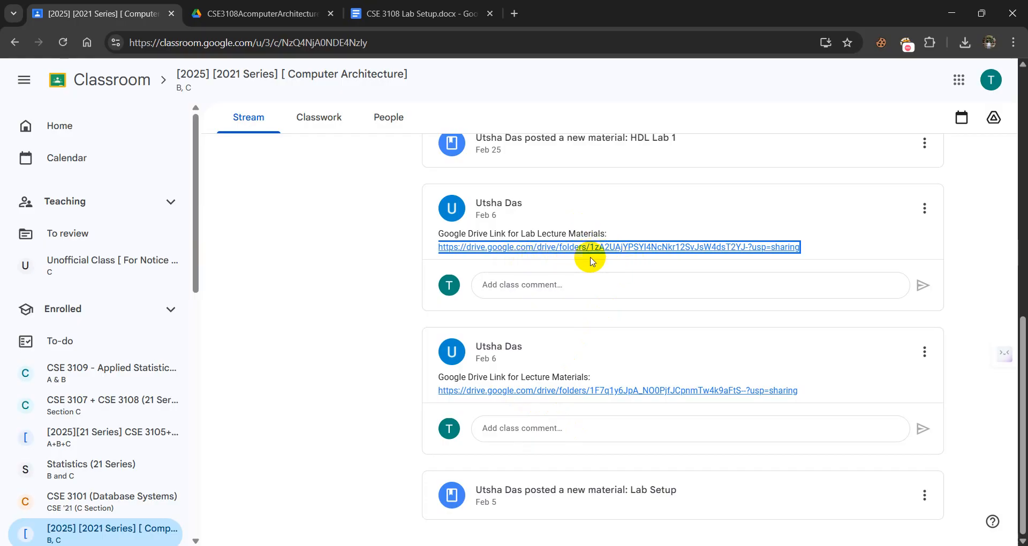
# Look through the Computer Architecture class stream and open the Google Drive link for Lab Lecture Materials.
pyautogui.click(579, 226)
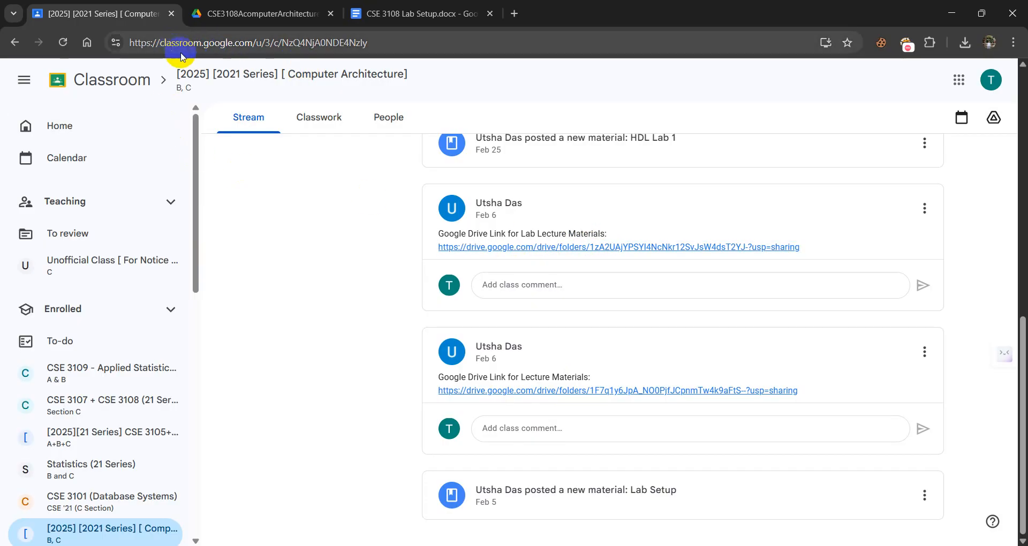
pyautogui.scroll(6, 480, 257)
pyautogui.scroll(4, 658, 328)
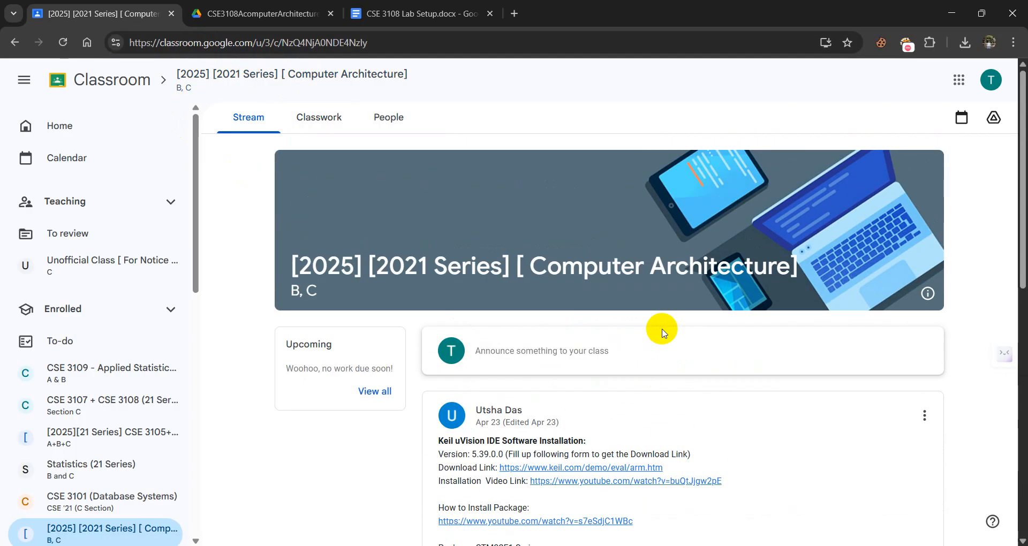
pyautogui.scroll(-9, 659, 328)
pyautogui.scroll(-1, 660, 331)
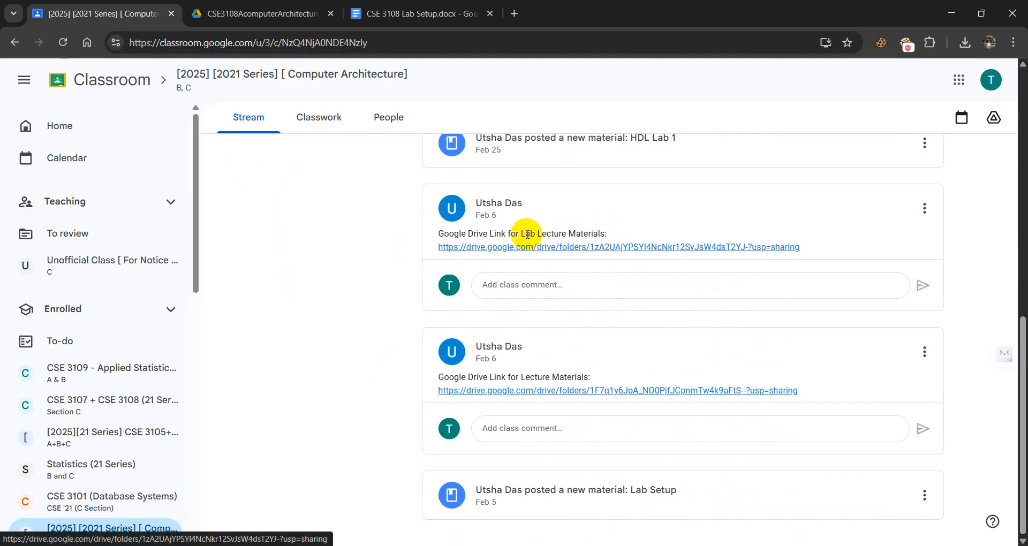
pyautogui.click(507, 249)
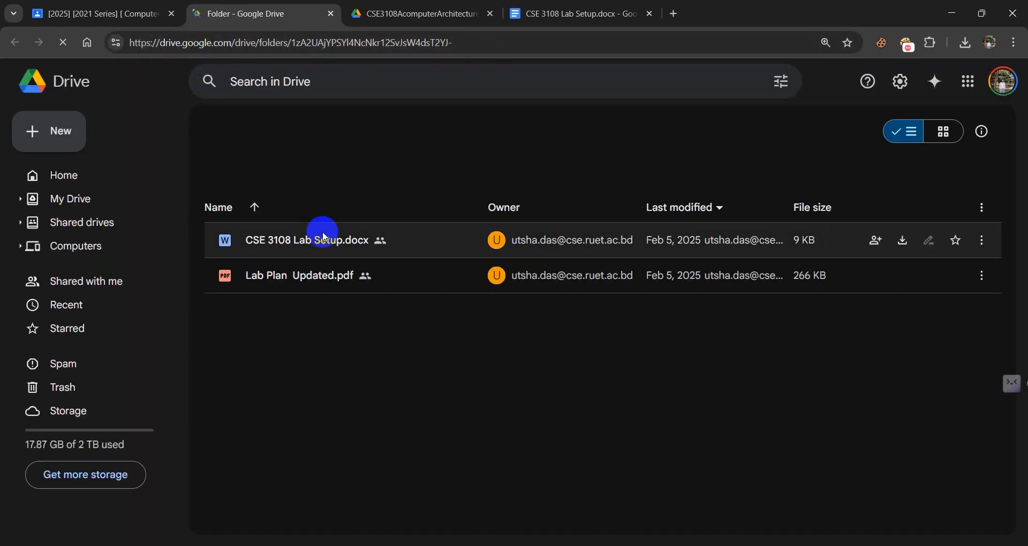
# Switch to the CSE 3108 Lab Setup document and highlight the Keil uVision IDE heading in the Lab 2 Software Installation Manual.
pyautogui.click(551, 13)
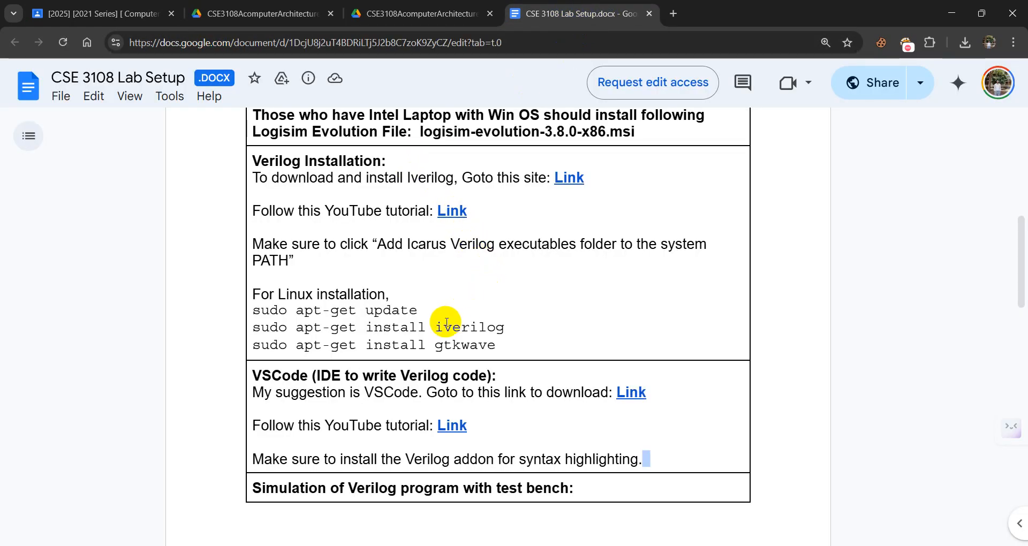
pyautogui.scroll(10, 448, 325)
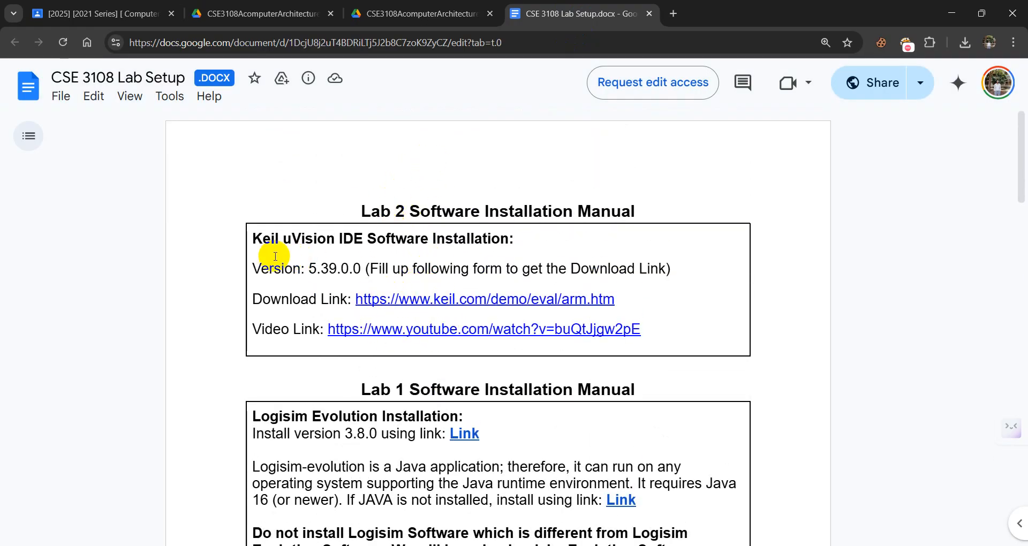
pyautogui.moveTo(253, 241); pyautogui.dragTo(351, 246)
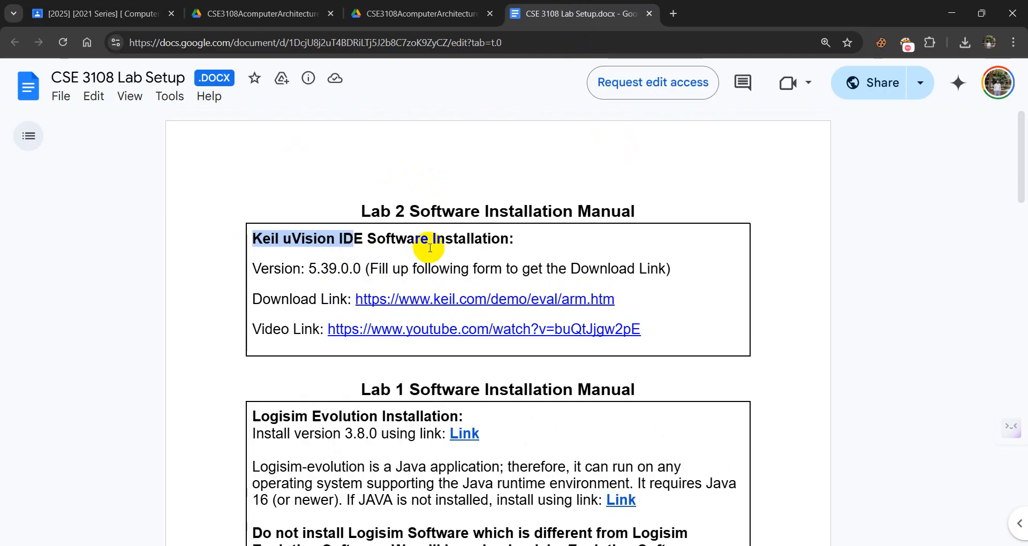
# Open the Keil MDK-ARM download link from the Lab 2 manual and review the contact information form.
pyautogui.click(439, 316)
pyautogui.click(443, 301)
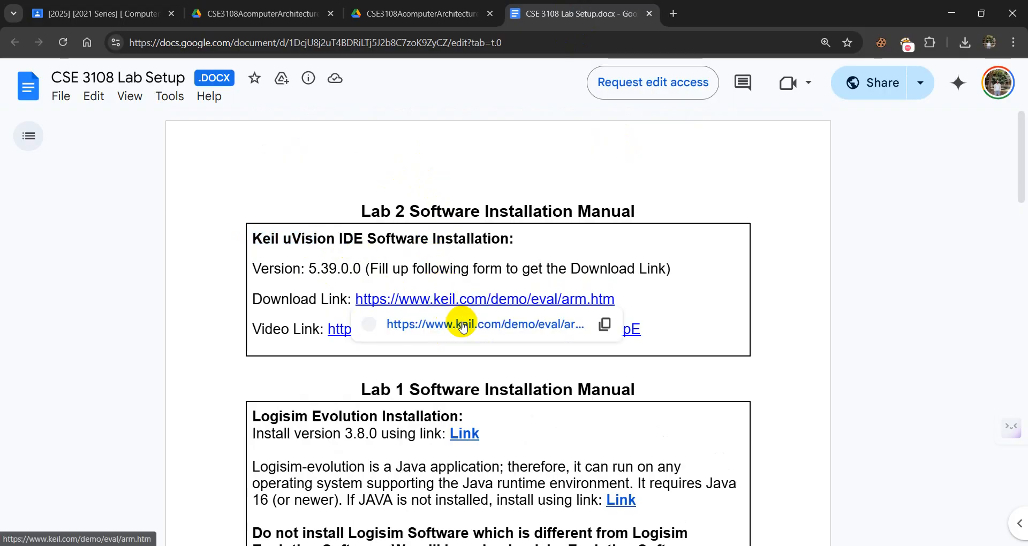
pyautogui.click(461, 322)
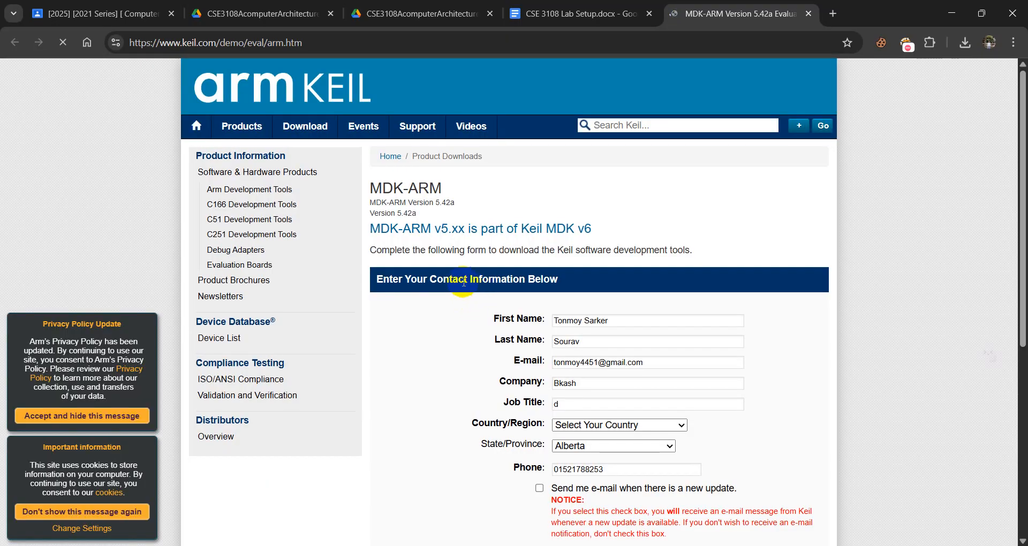
pyautogui.scroll(-4, 532, 377)
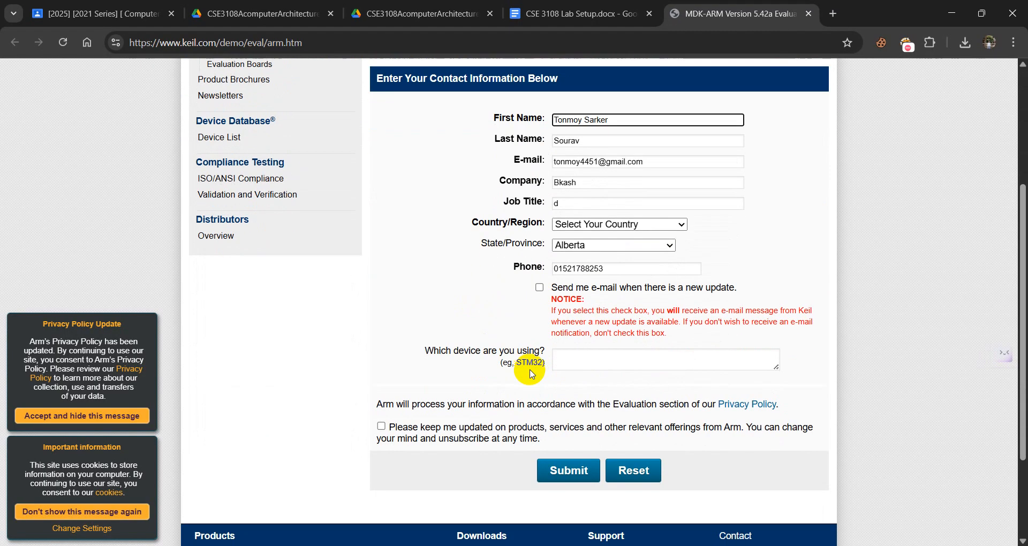
pyautogui.scroll(-2, 589, 284)
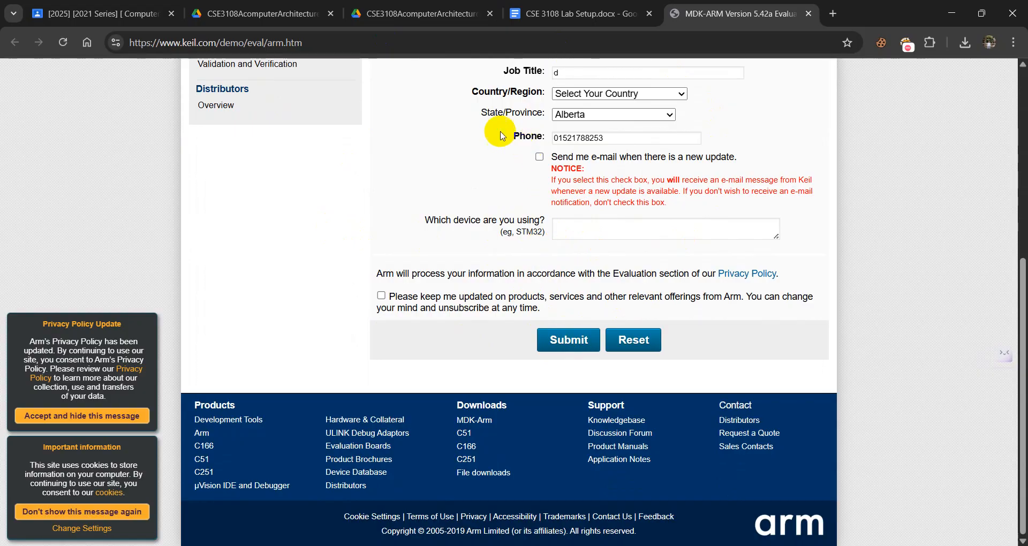
# Return to the CSE 3108 Lab Setup document and launch Keil uVision5.
pyautogui.click(291, 6)
pyautogui.click(449, 5)
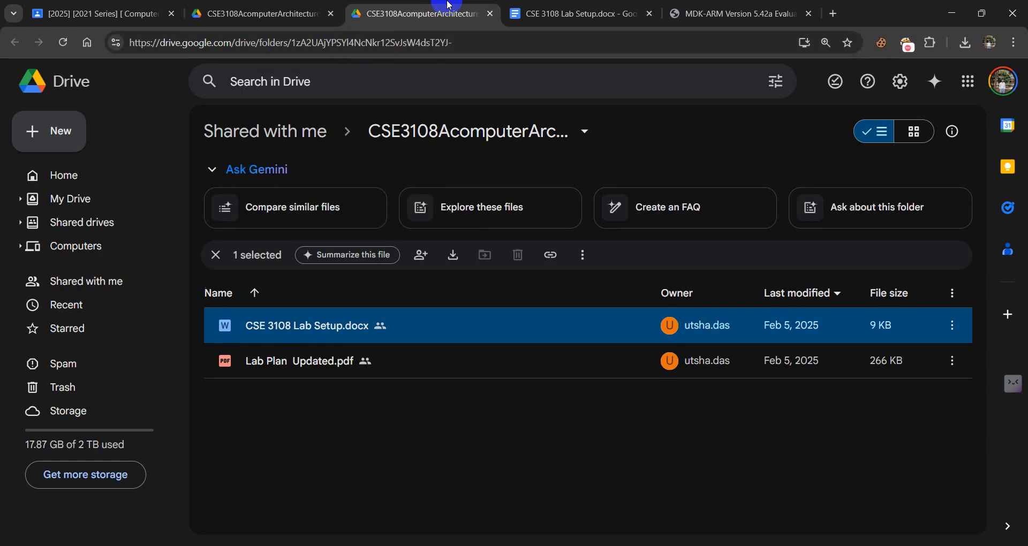
pyautogui.click(535, 11)
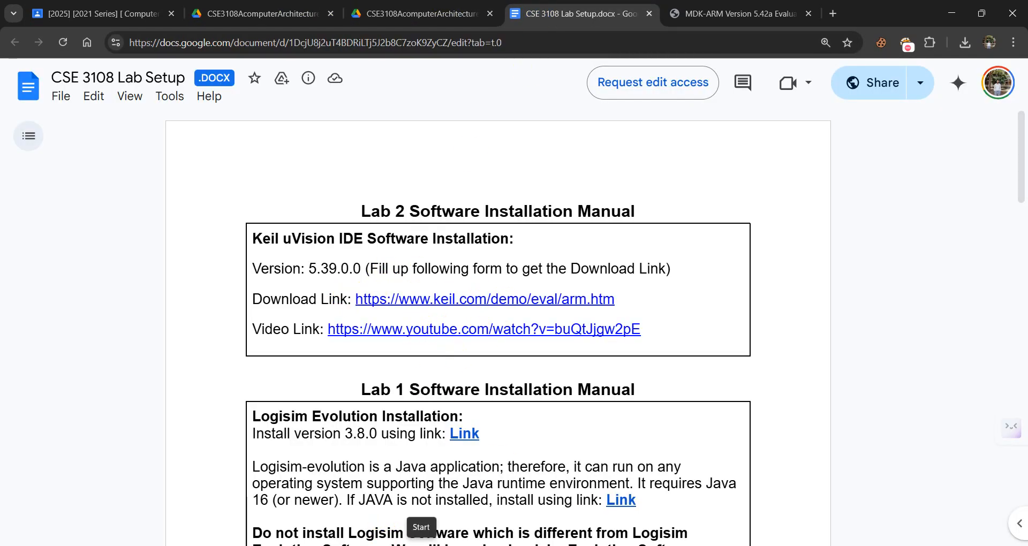
pyautogui.press('super')
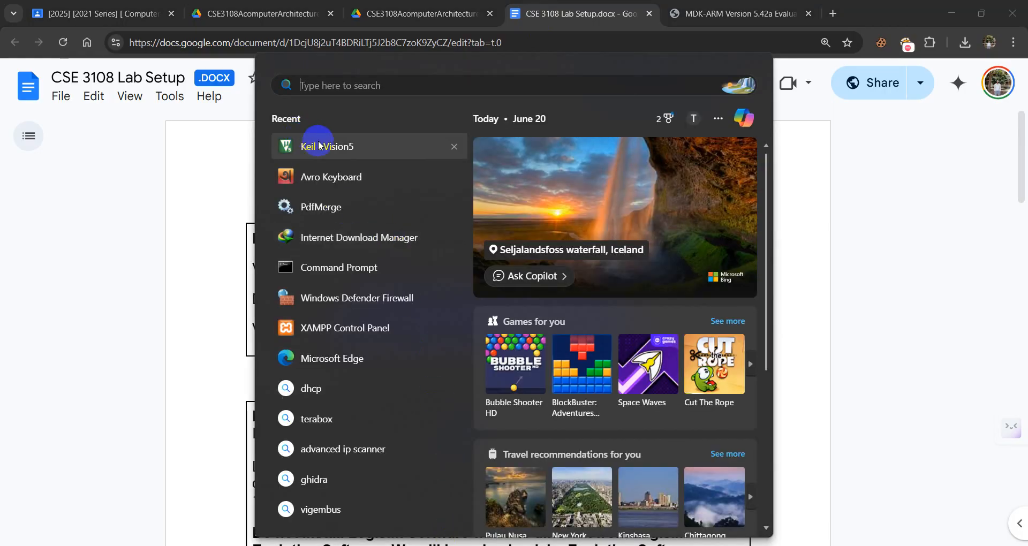
pyautogui.click(319, 145)
pyautogui.click(344, 147)
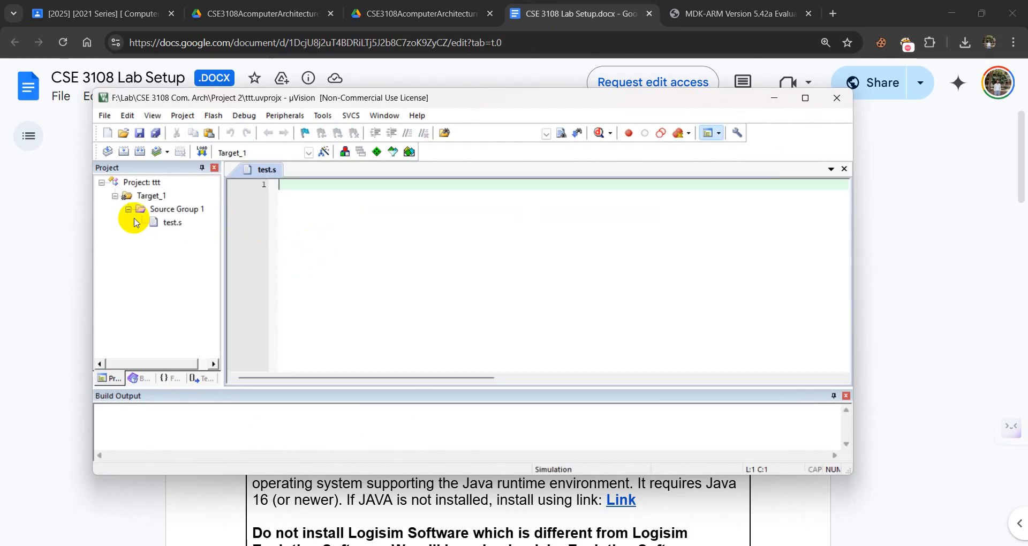
# Collapse the ttt project tree and open the Pack Installer.
pyautogui.click(101, 184)
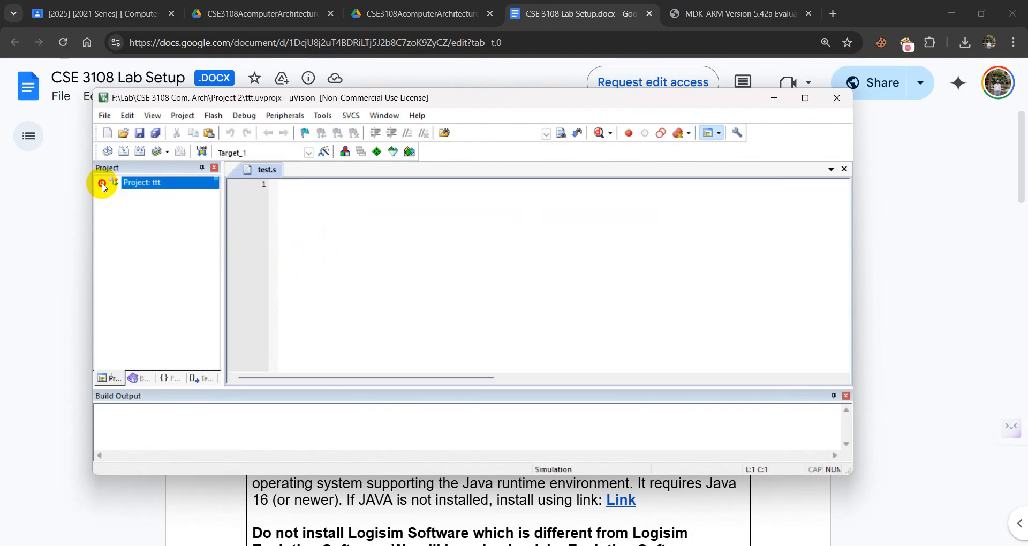
pyautogui.click(409, 154)
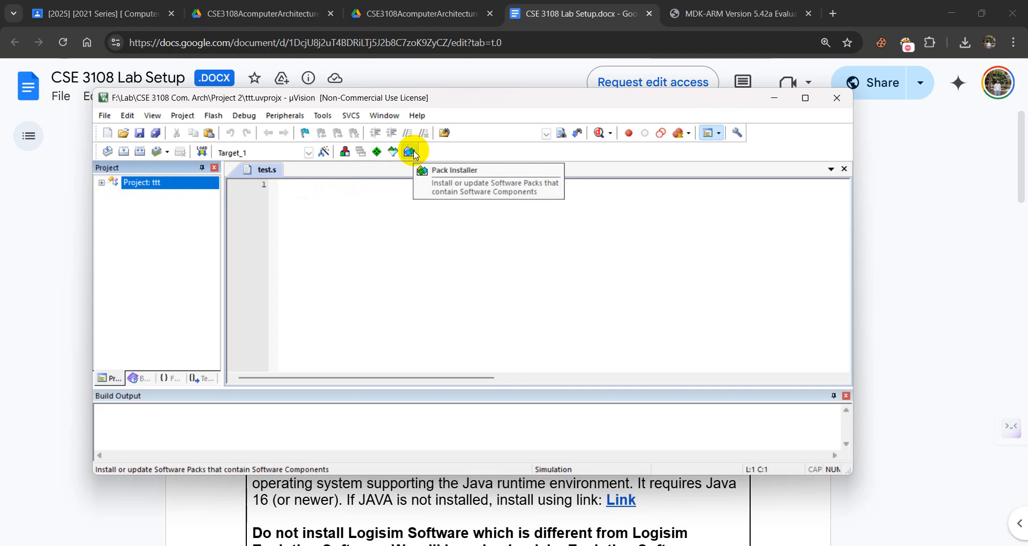
pyautogui.click(410, 154)
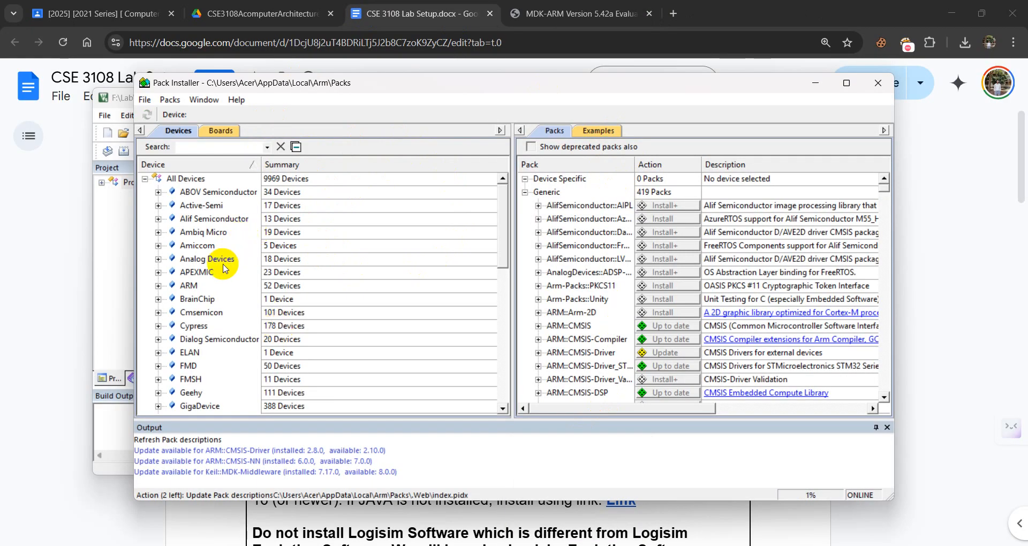
# Expand STMicroelectronics in the device list and select the STM32F1 Series.
pyautogui.scroll(-2, 223, 265)
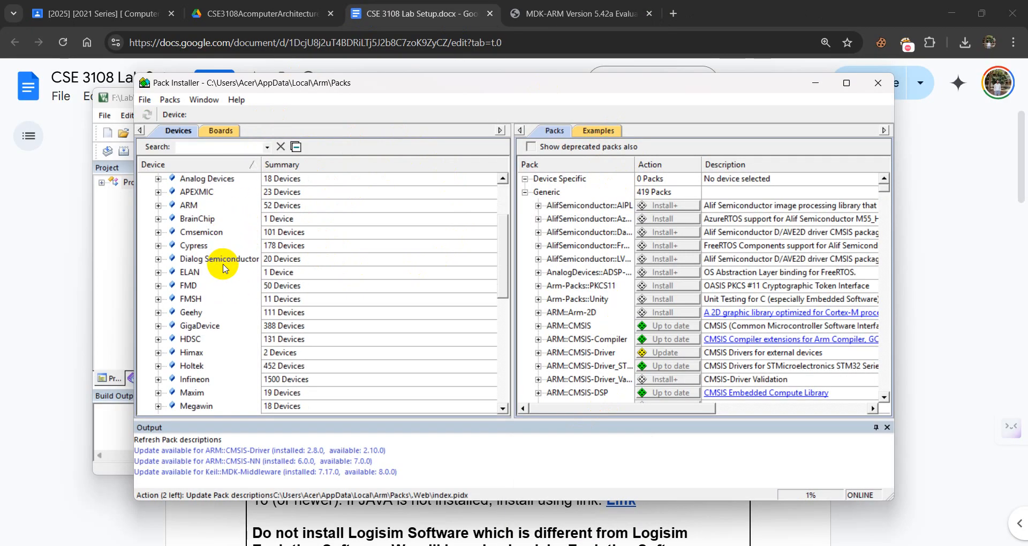
pyautogui.scroll(-5, 223, 267)
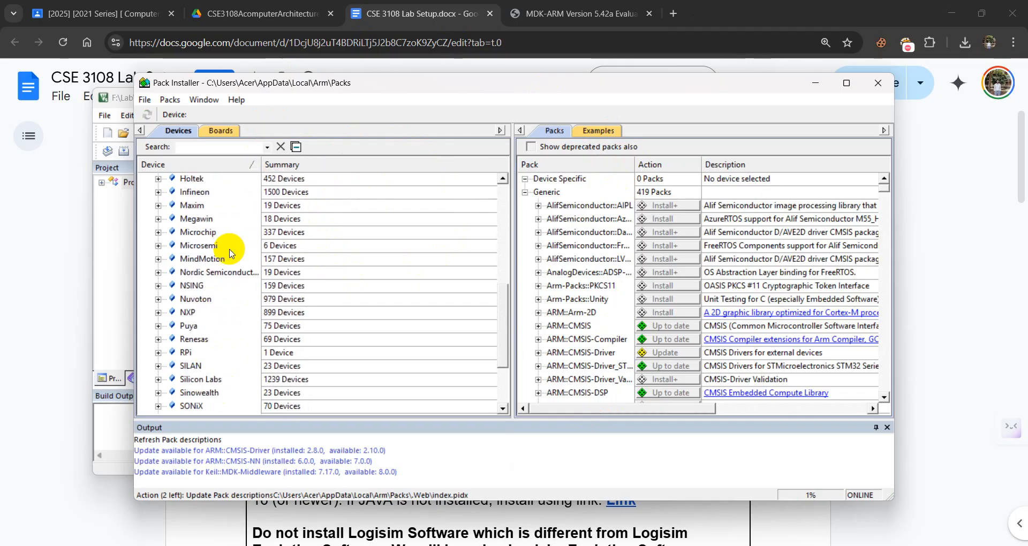
pyautogui.scroll(-2, 230, 253)
pyautogui.click(193, 326)
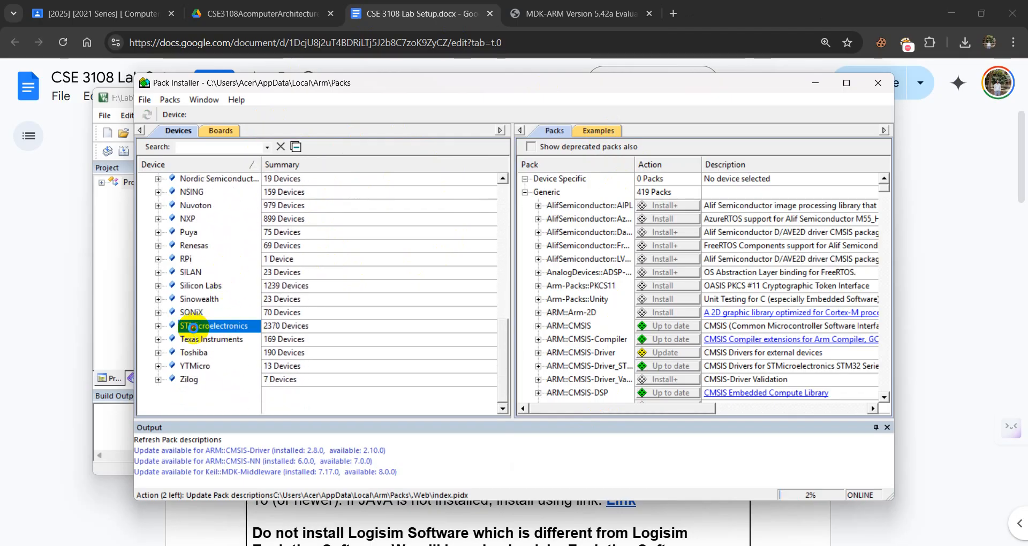
pyautogui.doubleClick(194, 327)
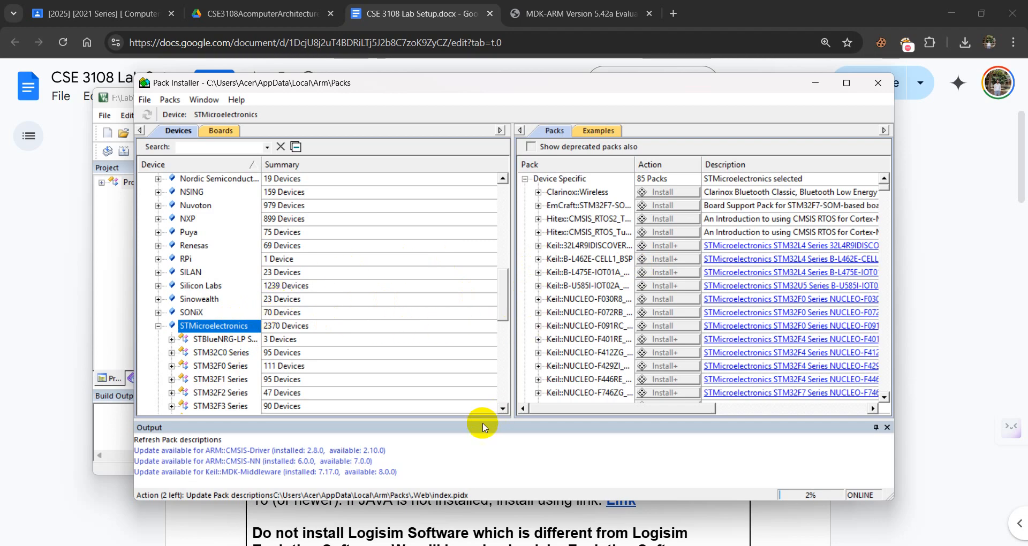
pyautogui.click(210, 368)
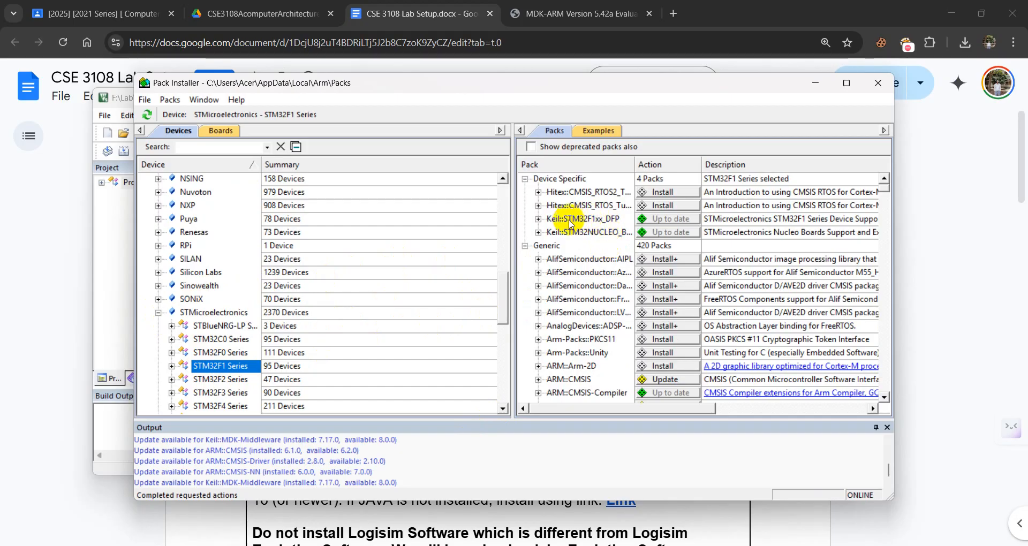
# Check the install status of the Keil STM32F1xx_DFP and STM32NUCLEO device packs and close the Pack Installer.
pyautogui.moveTo(568, 233)
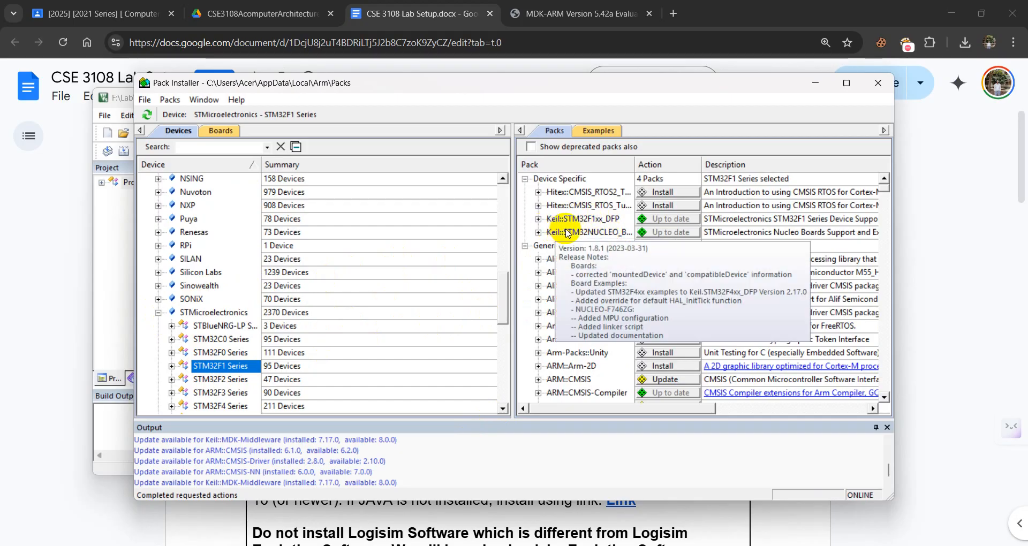
pyautogui.moveTo(589, 221)
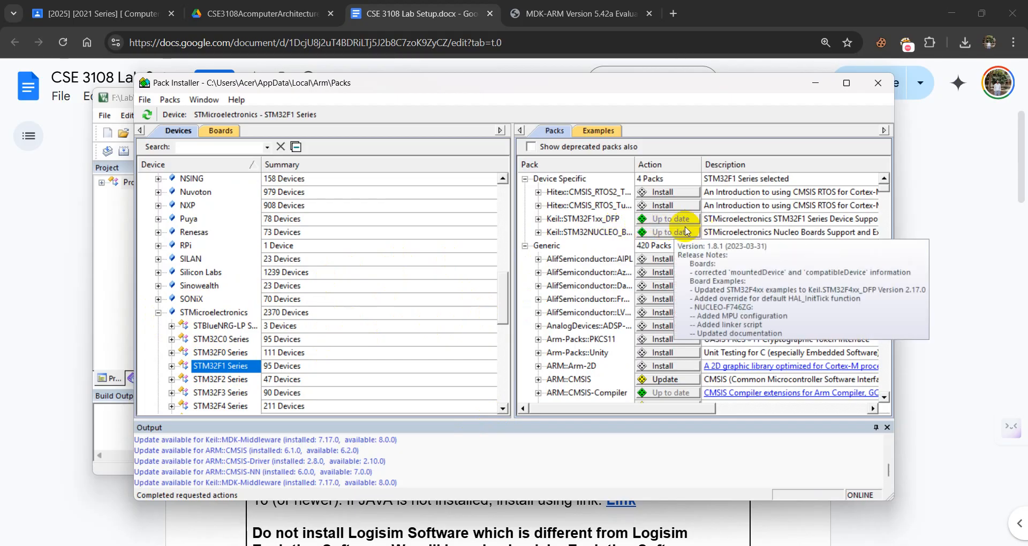
pyautogui.moveTo(616, 239)
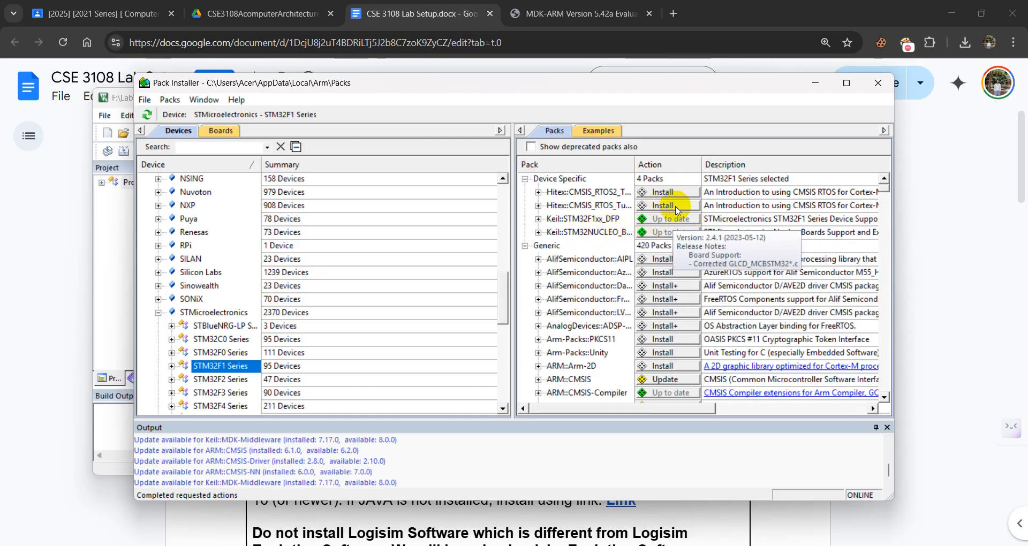
pyautogui.moveTo(660, 212)
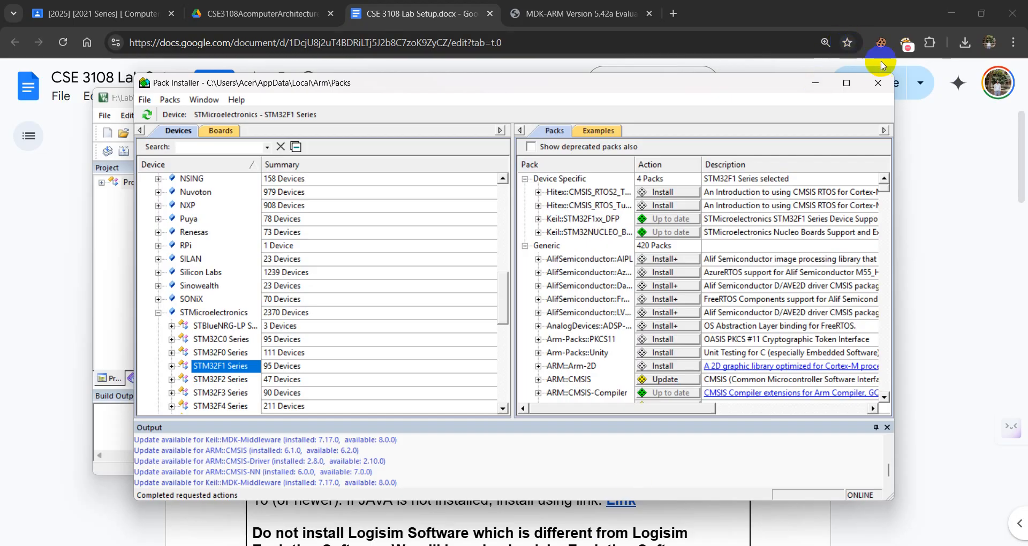
pyautogui.click(881, 82)
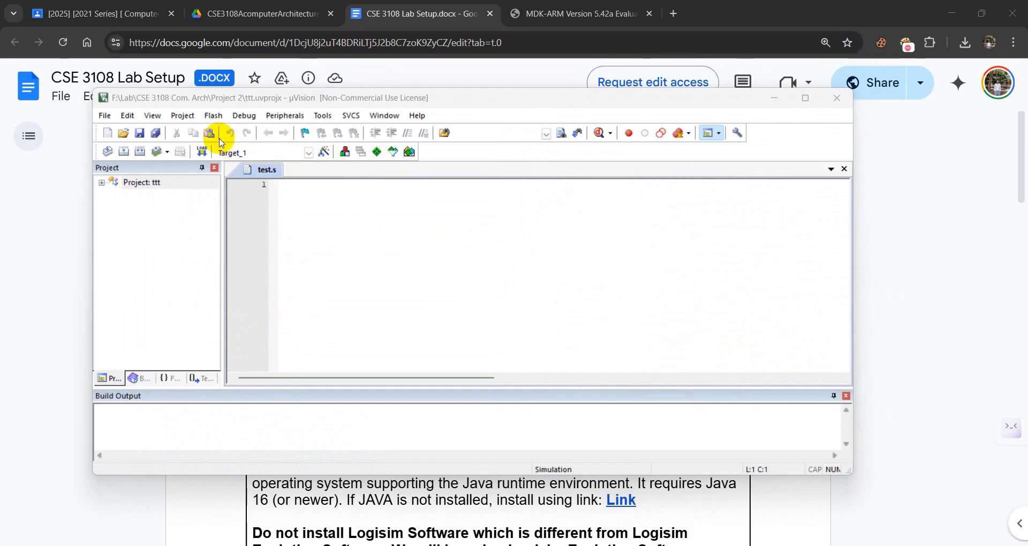
# Open the new project dialog, and in File Explorer create and open a folder named Test inside CSE 3108 Com. Arch.
pyautogui.click(182, 116)
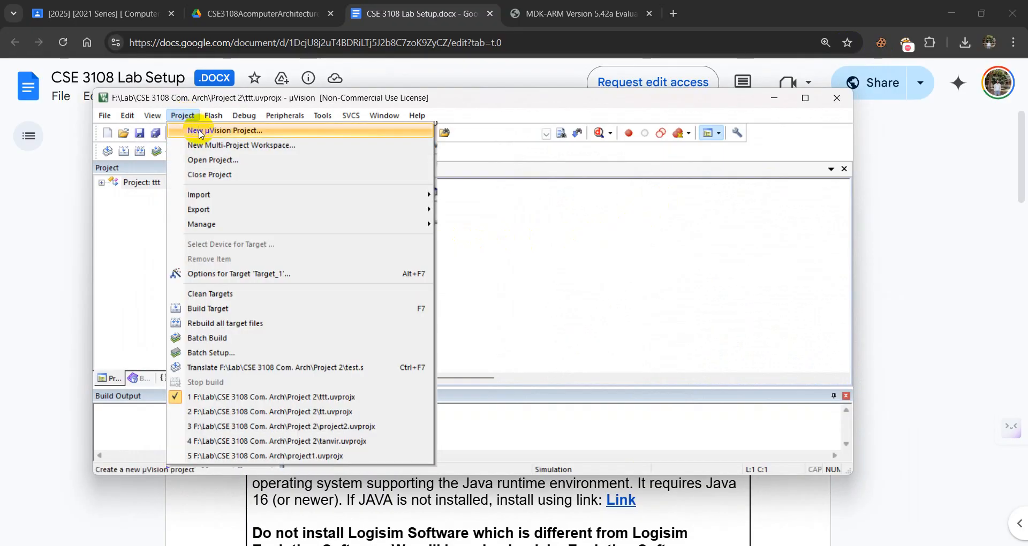
pyautogui.click(185, 136)
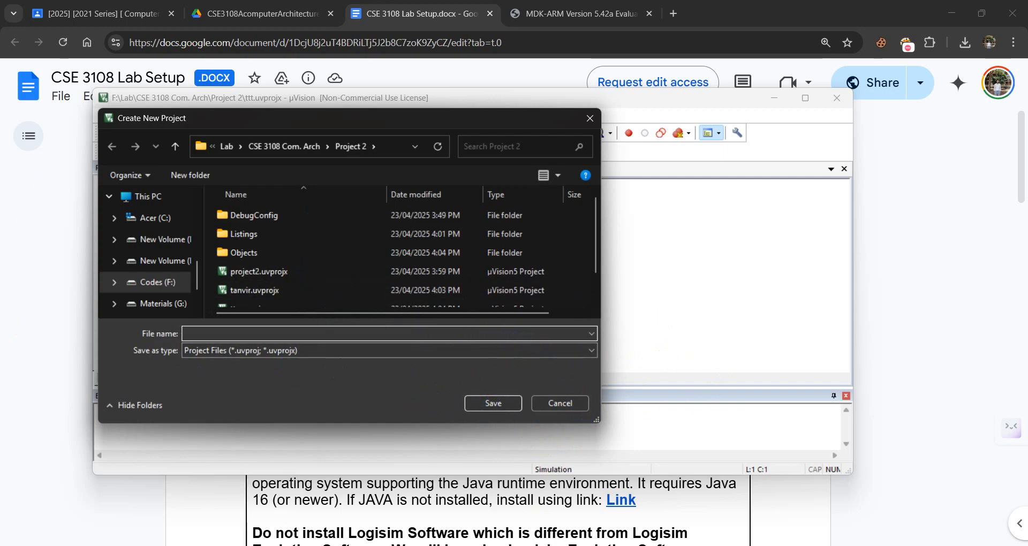
pyautogui.moveTo(536, 544)
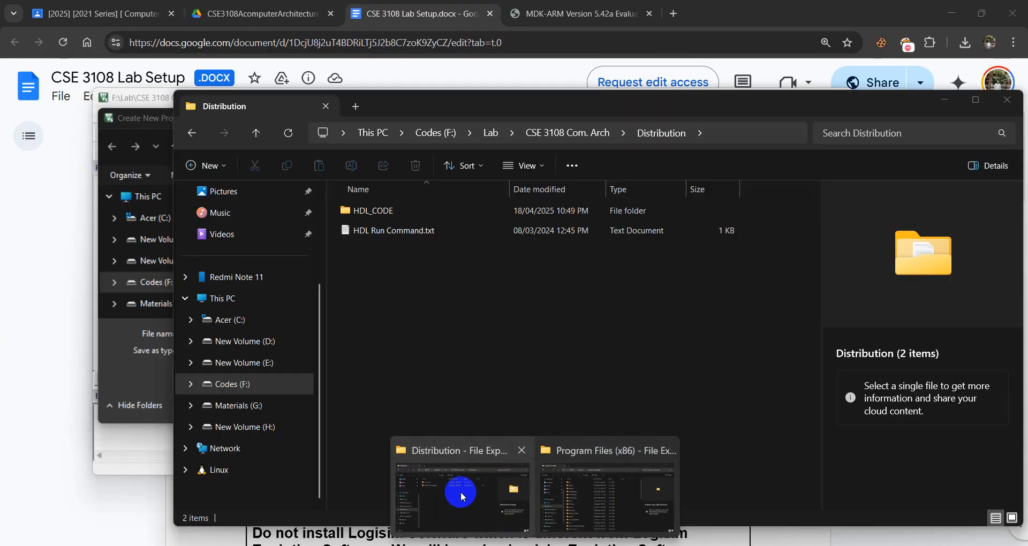
pyautogui.click(461, 492)
pyautogui.moveTo(535, 544)
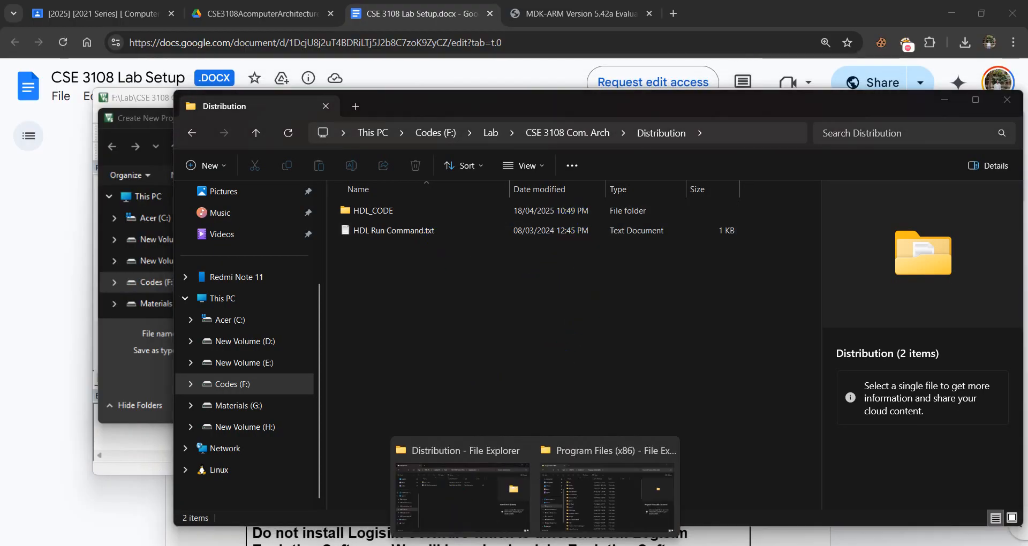
pyautogui.moveTo(604, 491)
pyautogui.click(466, 487)
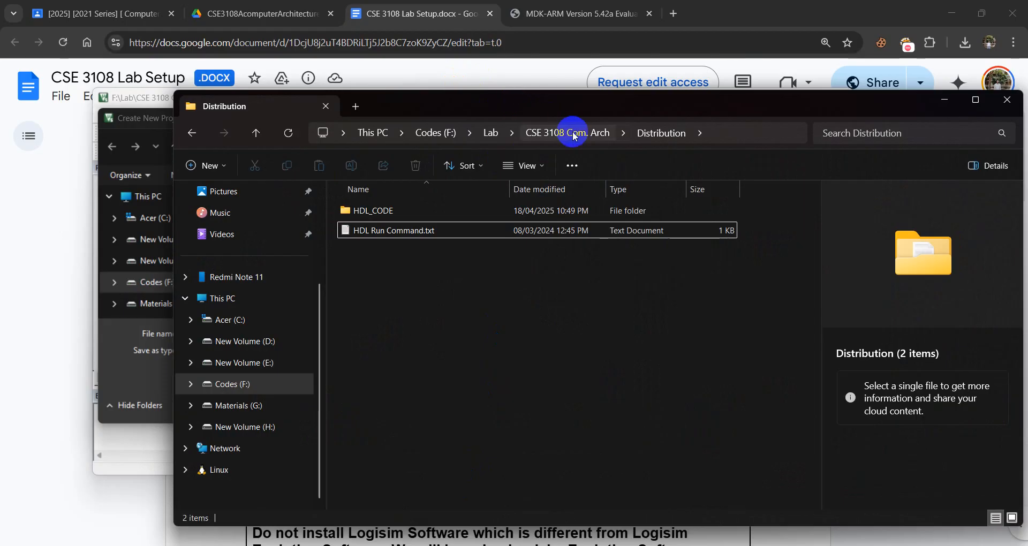
pyautogui.click(542, 132)
pyautogui.click(211, 165)
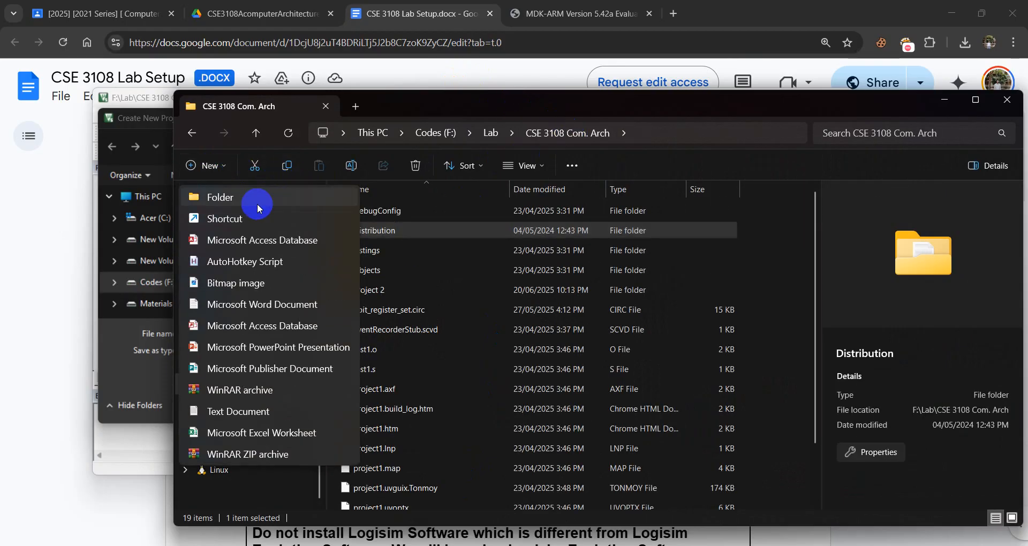
pyautogui.click(257, 202)
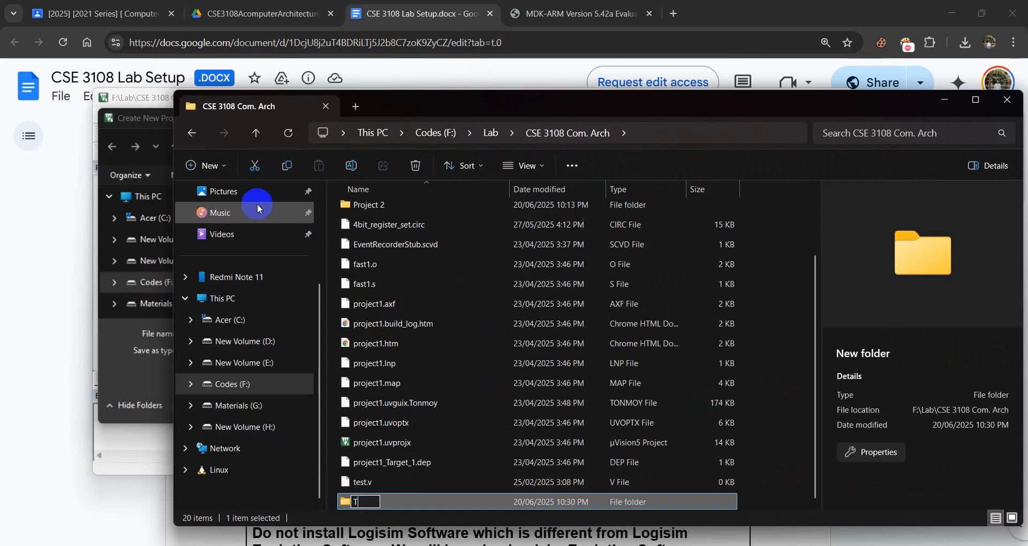
pyautogui.press('Return')
pyautogui.press('Return')
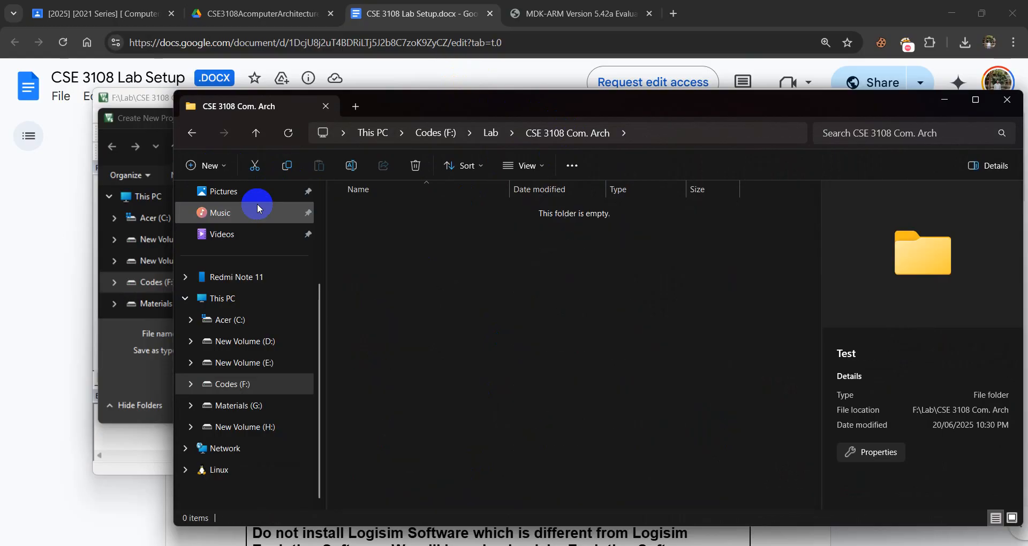
# Cancel the open project dialog and create a new µVision project named test in the CSE 3108 Com. Arch\Test folder.
pyautogui.click(138, 135)
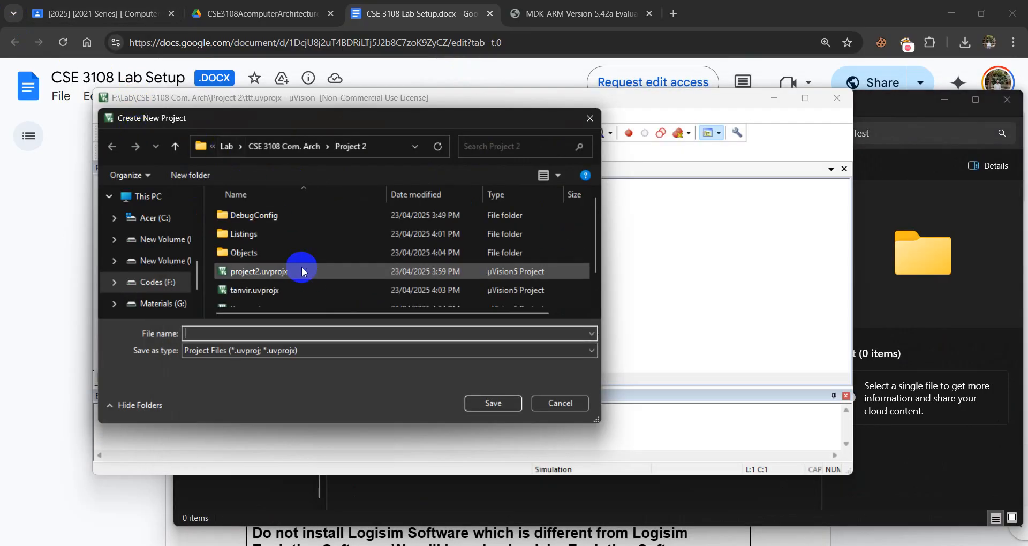
pyautogui.click(578, 407)
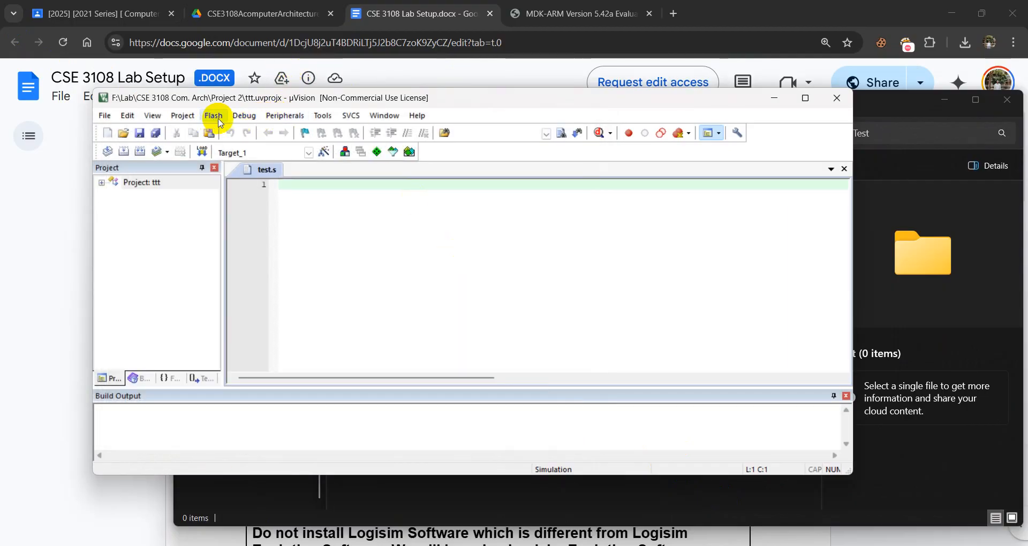
pyautogui.click(182, 116)
pyautogui.click(202, 131)
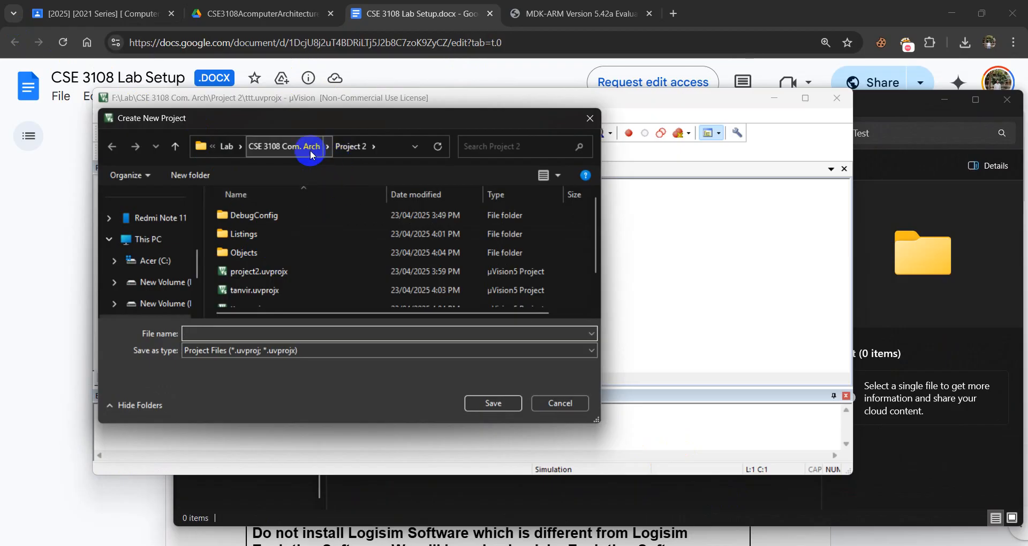
pyautogui.click(311, 154)
pyautogui.doubleClick(274, 312)
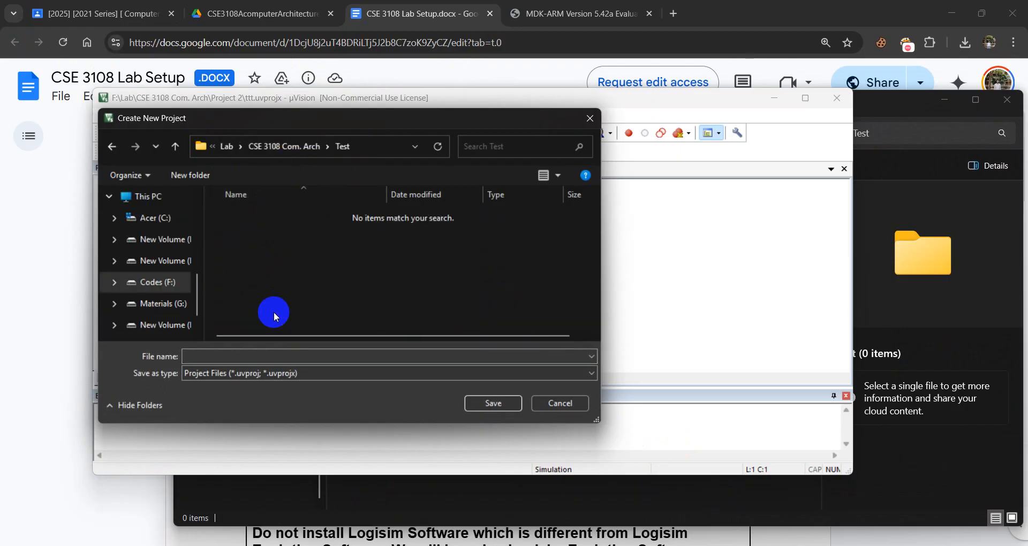
pyautogui.click(299, 357)
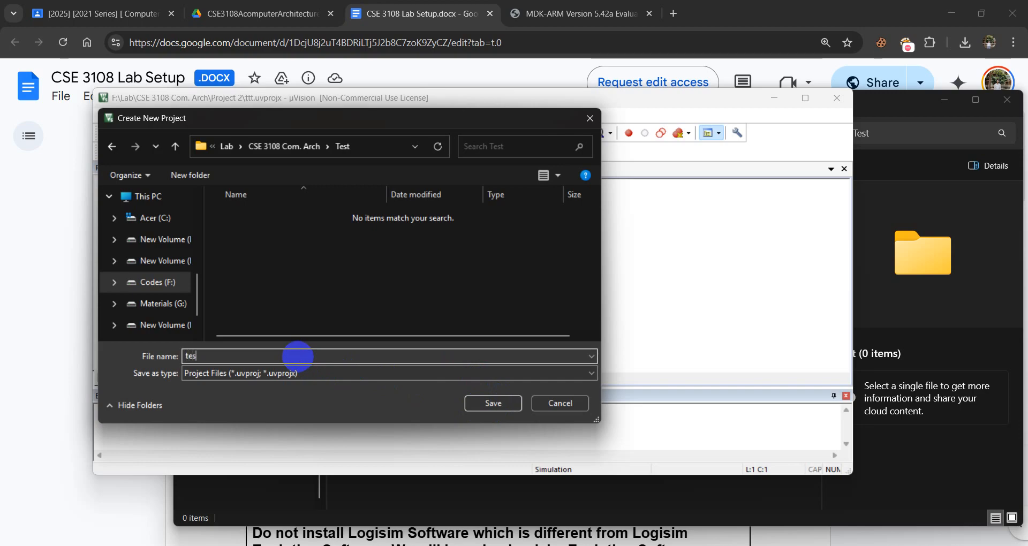
pyautogui.click(506, 406)
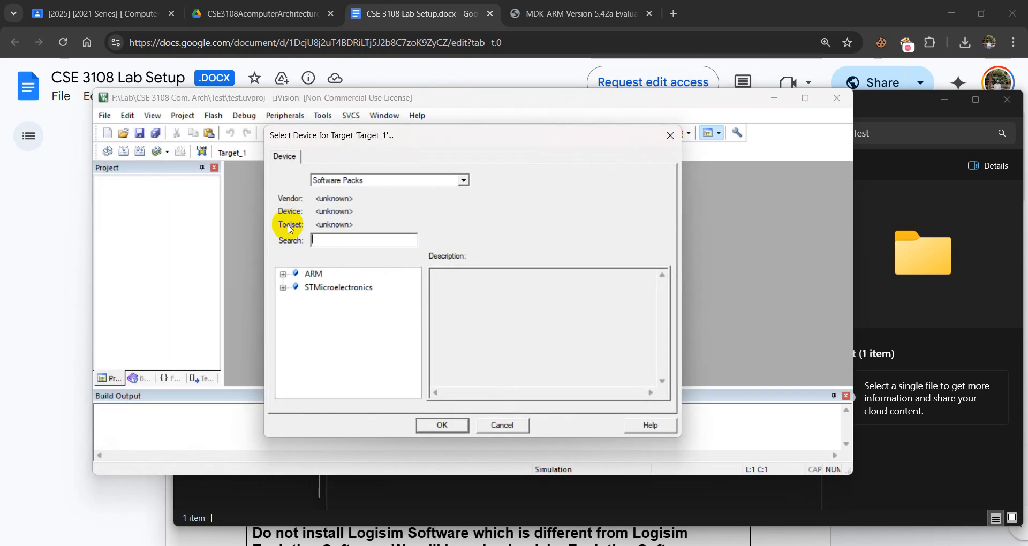
# Select STM32F103C8 from the STMicroelectronics STM32F1 Series as the target device and accept the run-time environment without adding components.
pyautogui.click(283, 288)
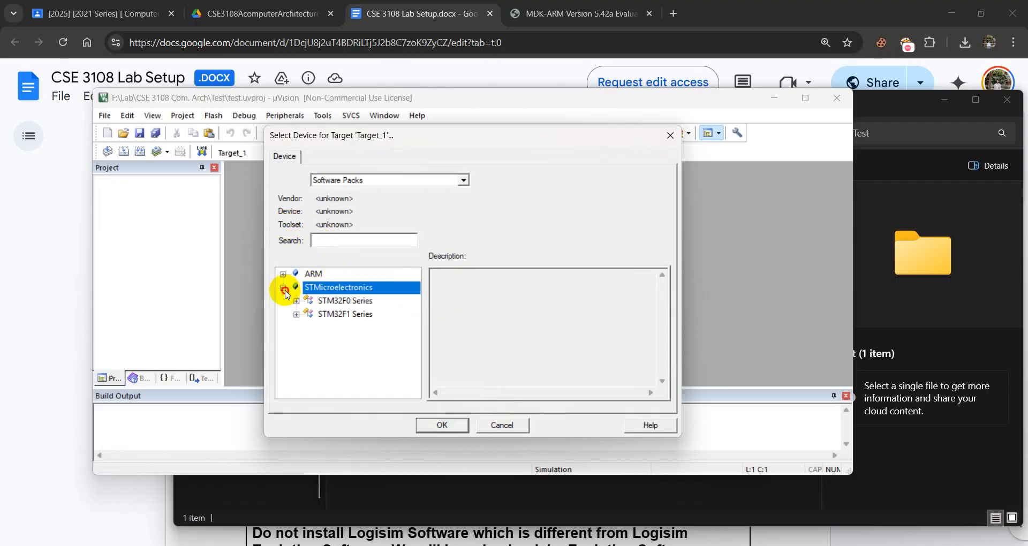
pyautogui.click(332, 314)
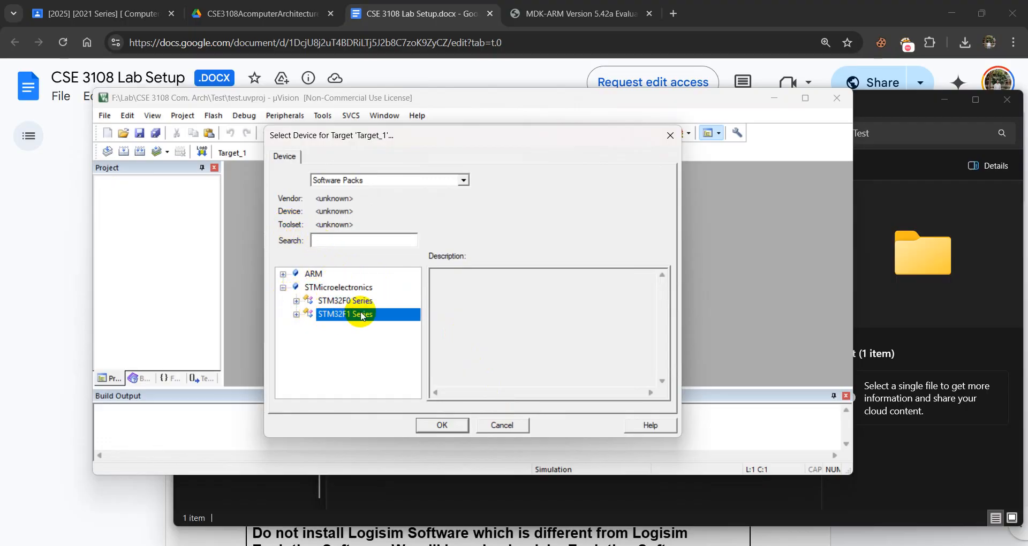
pyautogui.click(463, 180)
pyautogui.click(516, 235)
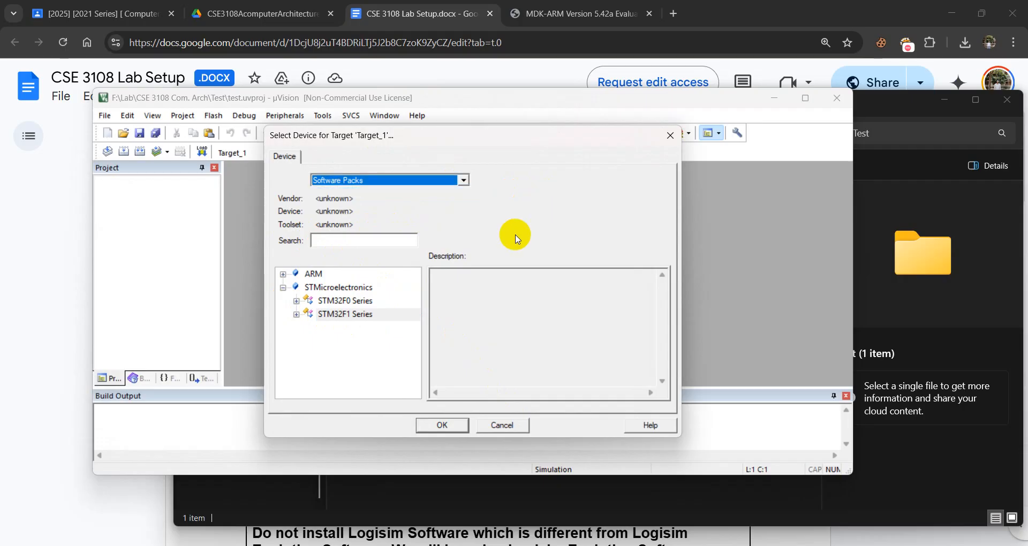
pyautogui.click(343, 315)
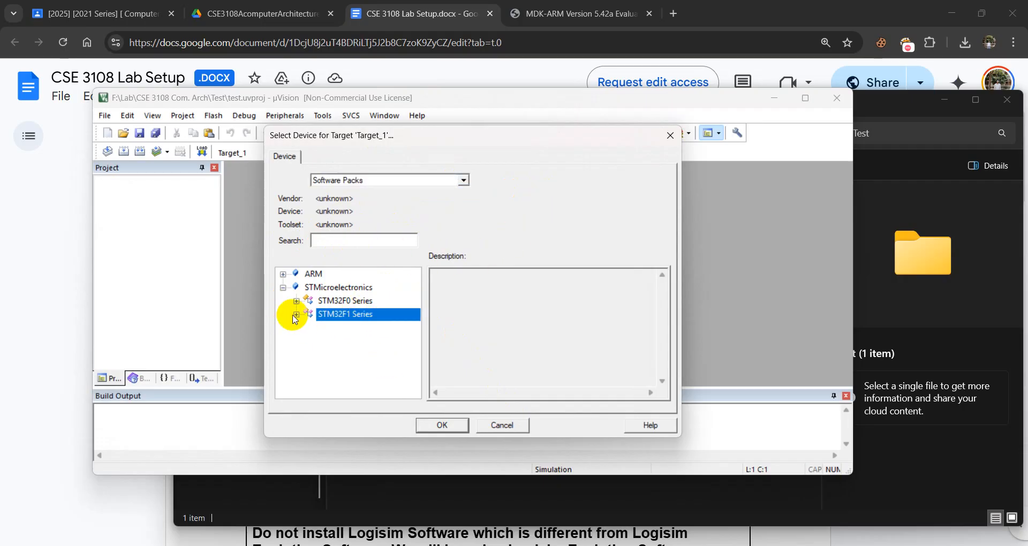
pyautogui.click(296, 315)
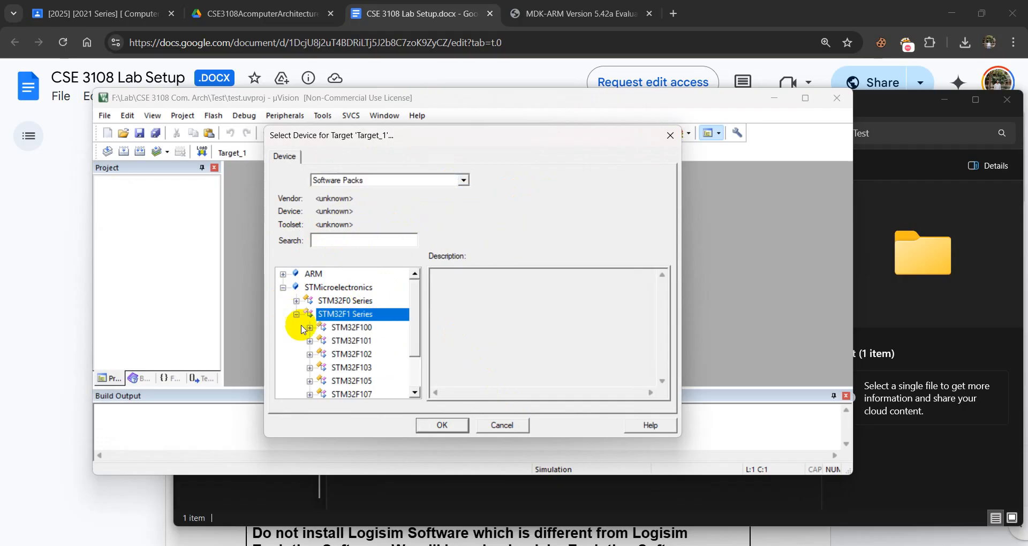
pyautogui.click(310, 368)
pyautogui.scroll(-2, 356, 343)
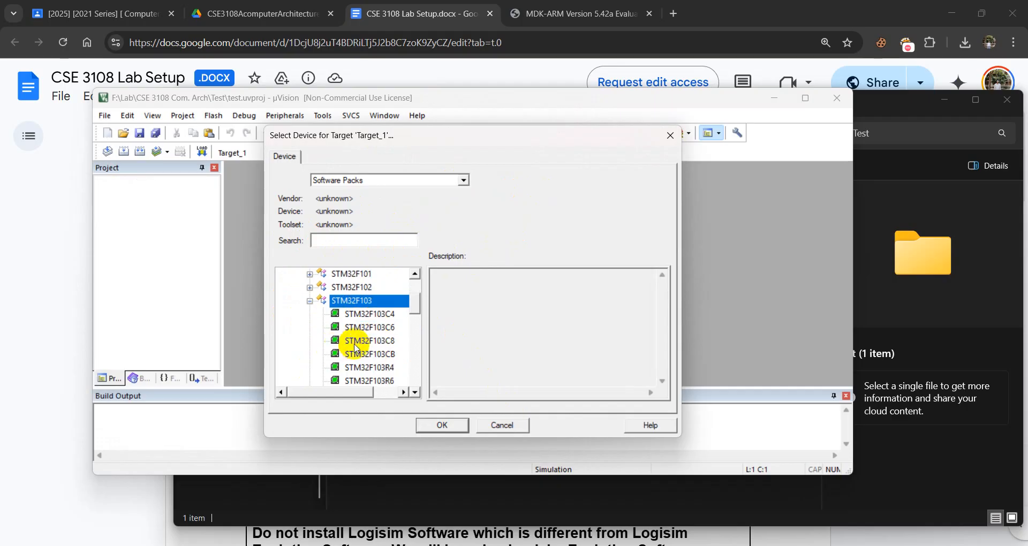
pyautogui.click(386, 345)
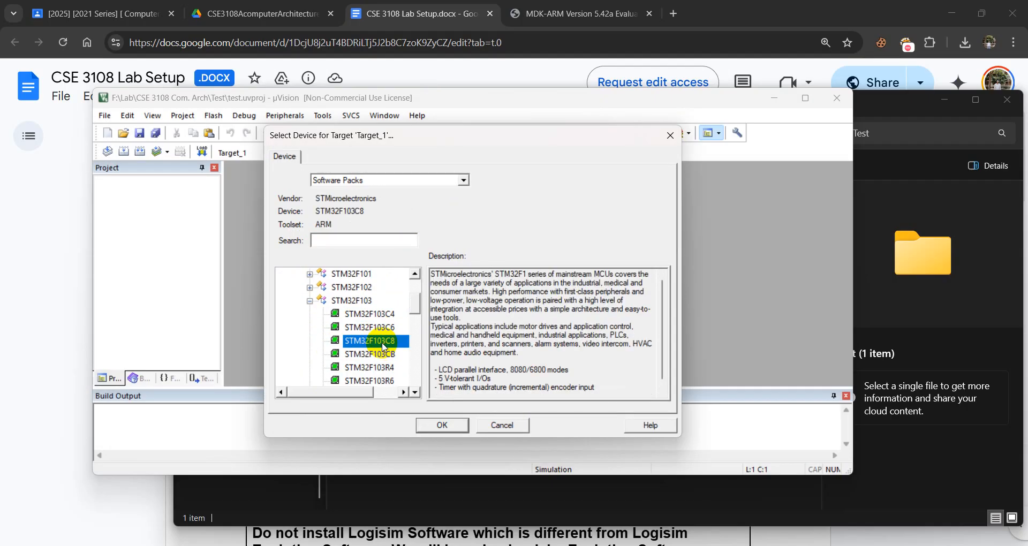
pyautogui.click(443, 425)
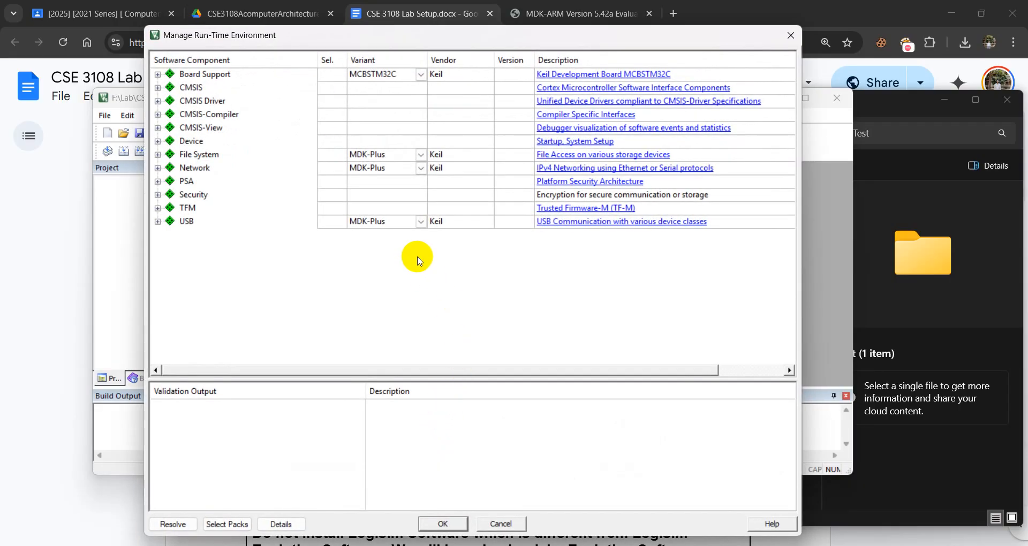
pyautogui.click(443, 524)
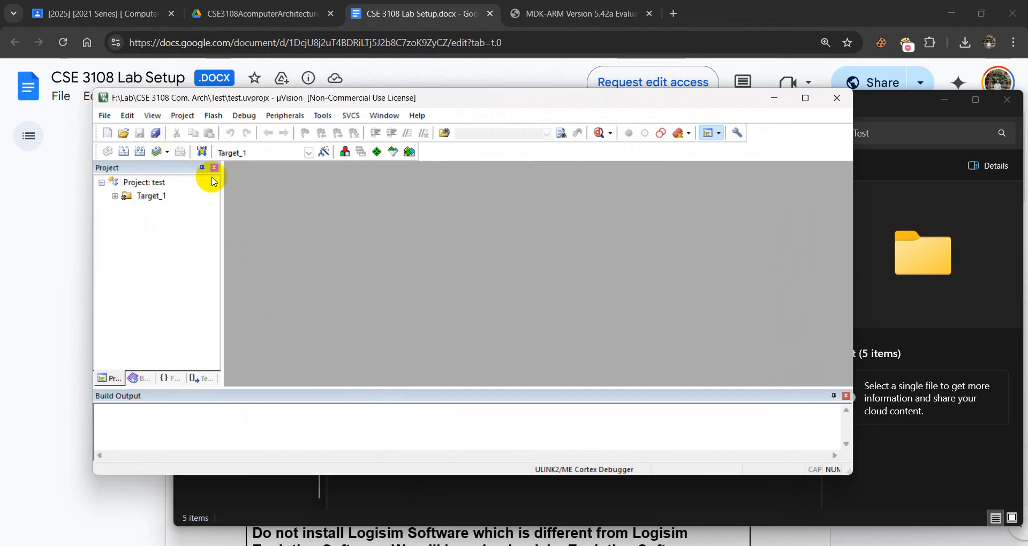
# Set the debug options of Target_1 to use the simulator.
pyautogui.click(138, 199)
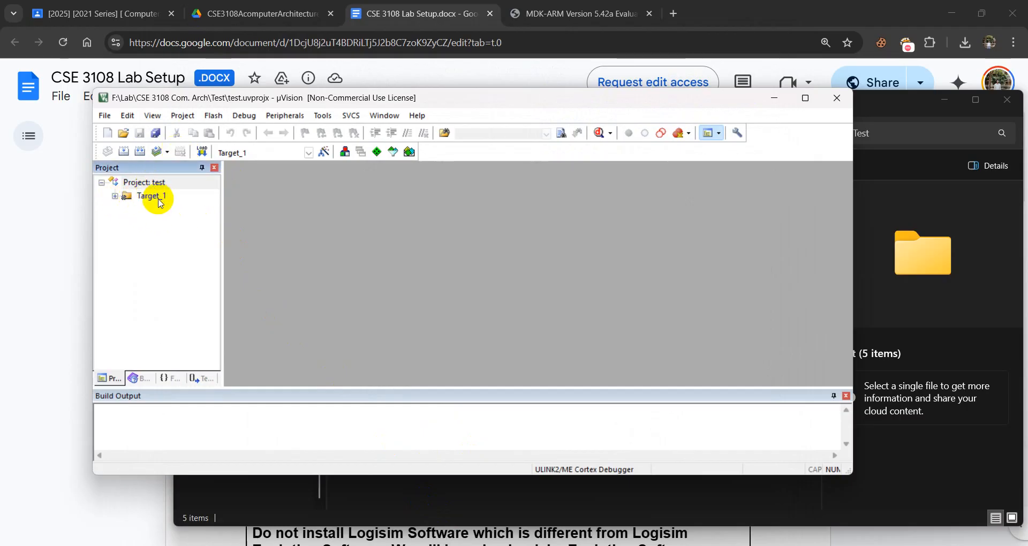
pyautogui.rightClick(157, 199)
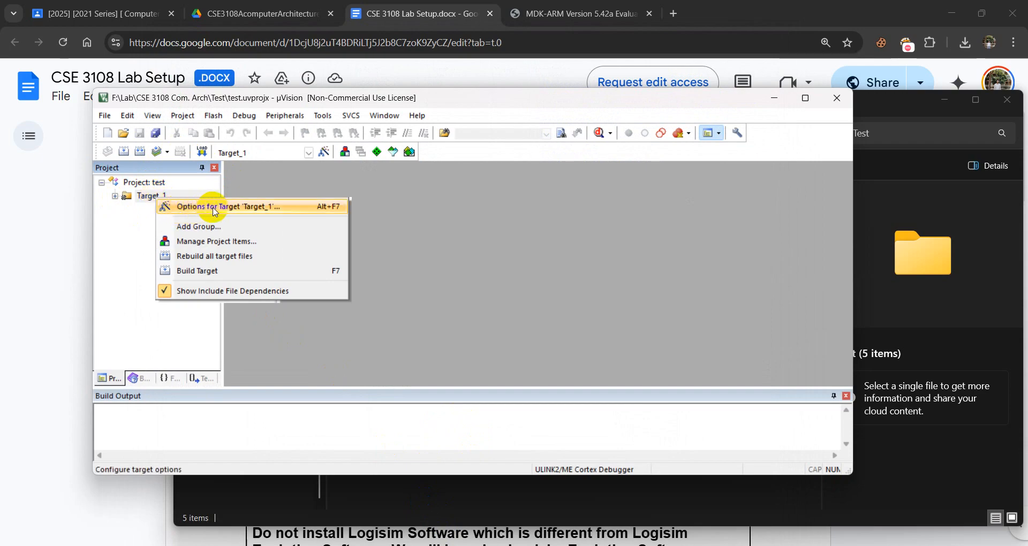
pyautogui.click(214, 209)
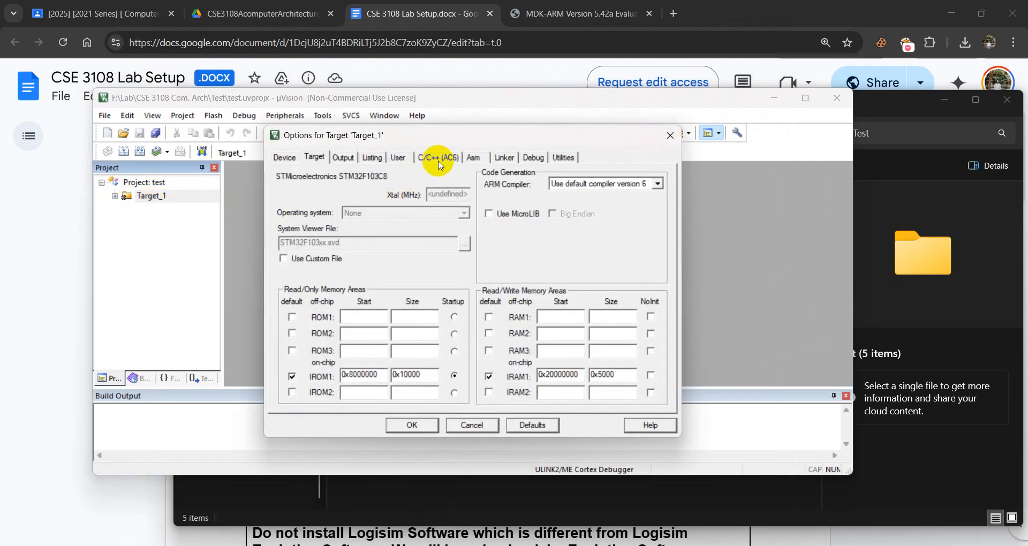
pyautogui.click(535, 158)
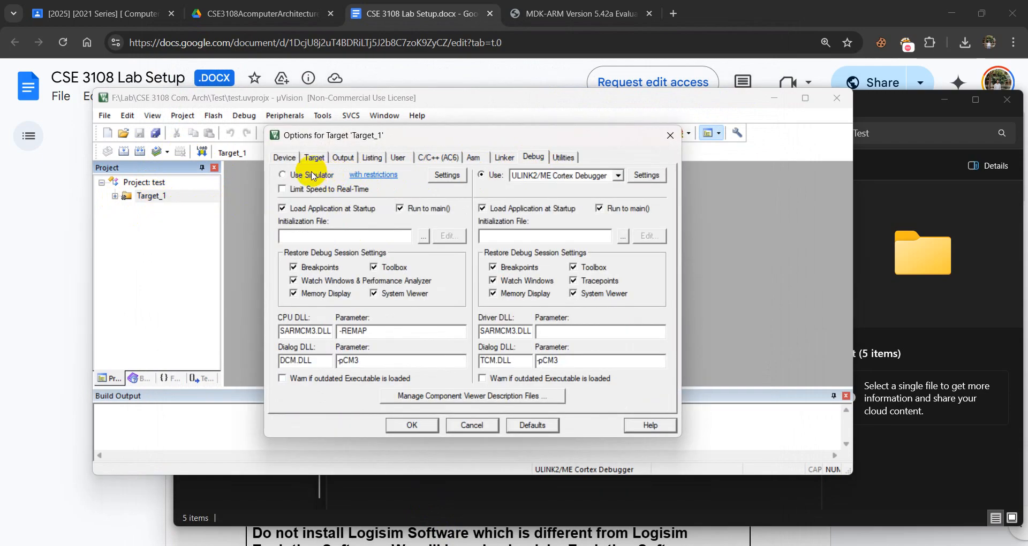
pyautogui.click(284, 175)
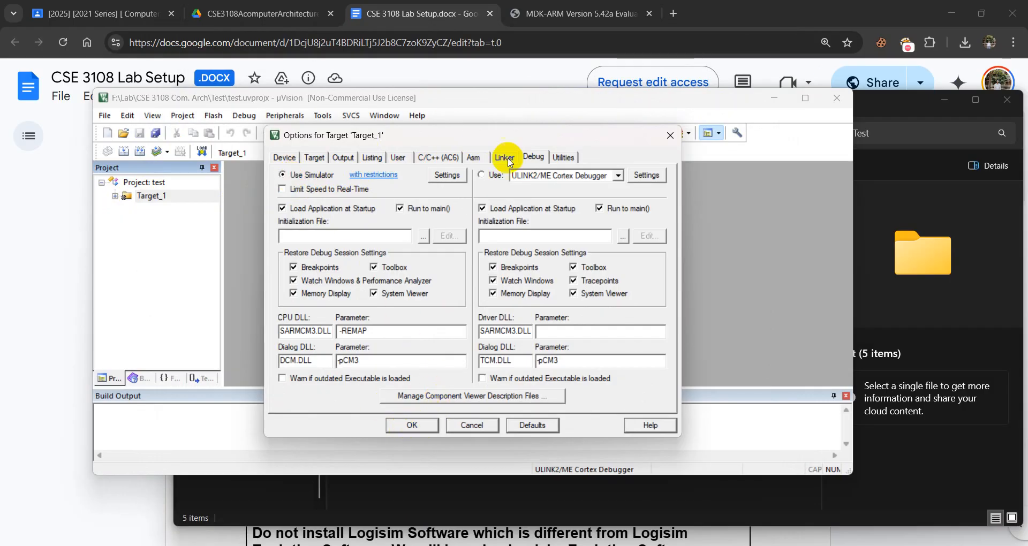
pyautogui.click(412, 426)
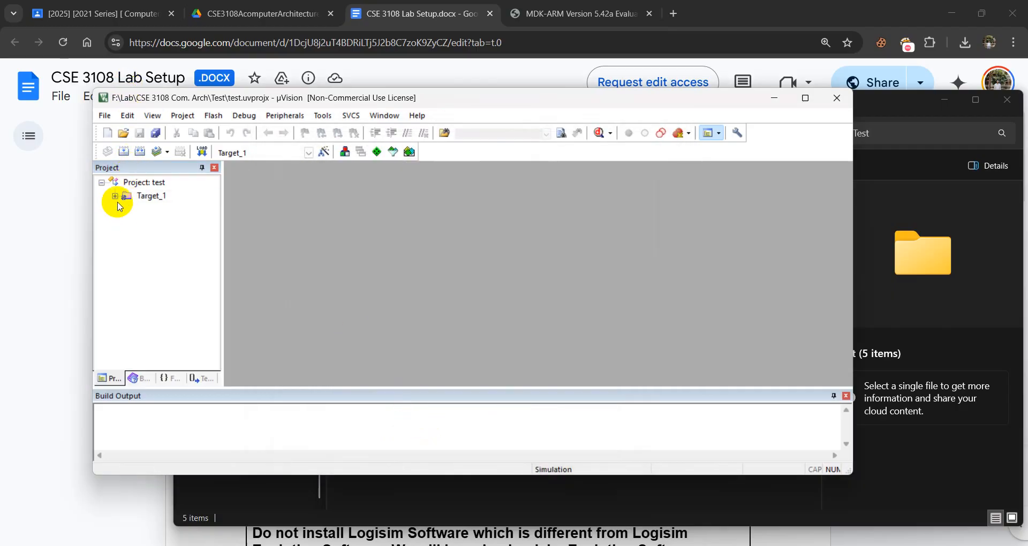
# Add a new Asm File (.s) named test to Source Group 1 and place the cursor in its first line.
pyautogui.click(115, 198)
pyautogui.click(162, 213)
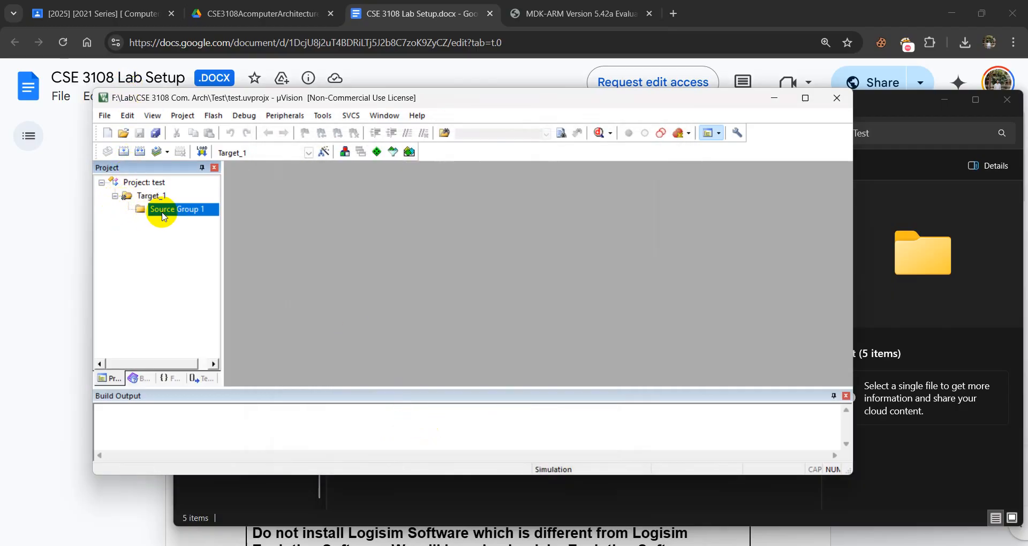
pyautogui.rightClick(166, 213)
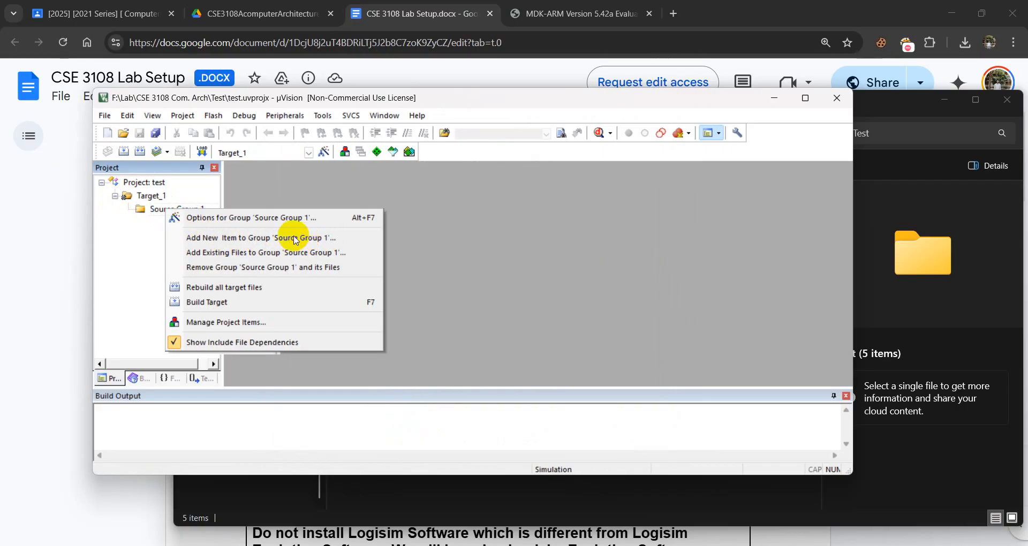
pyautogui.click(320, 251)
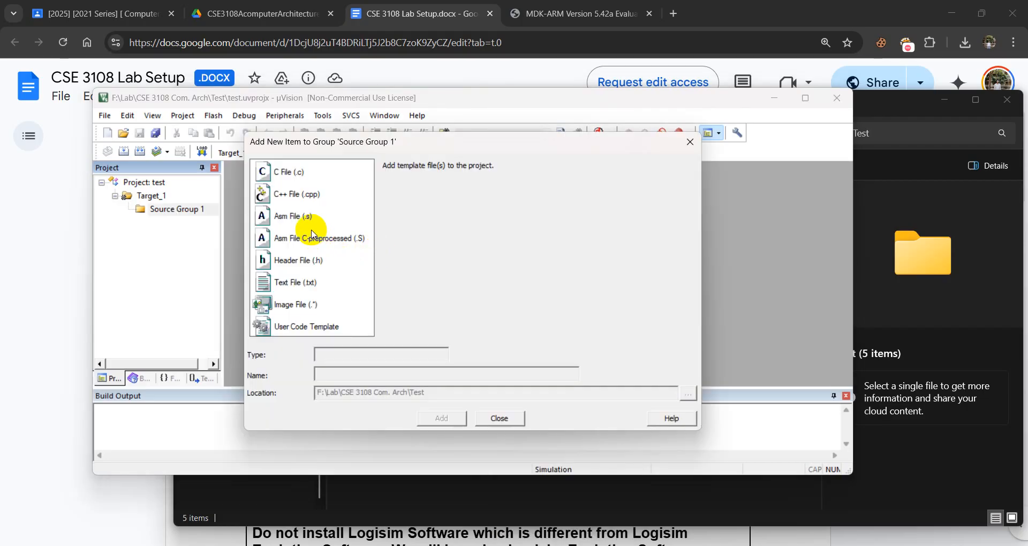
pyautogui.click(298, 220)
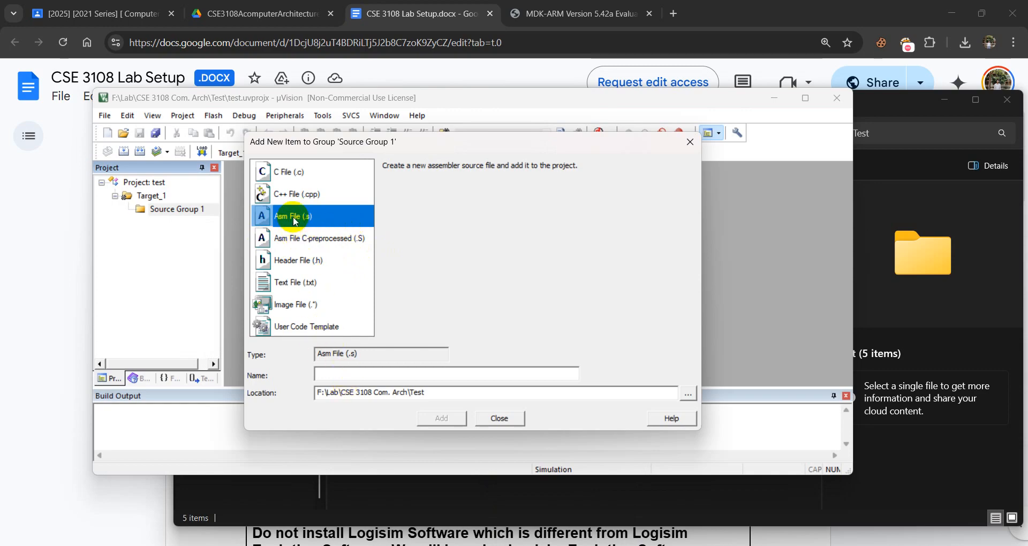
pyautogui.click(336, 374)
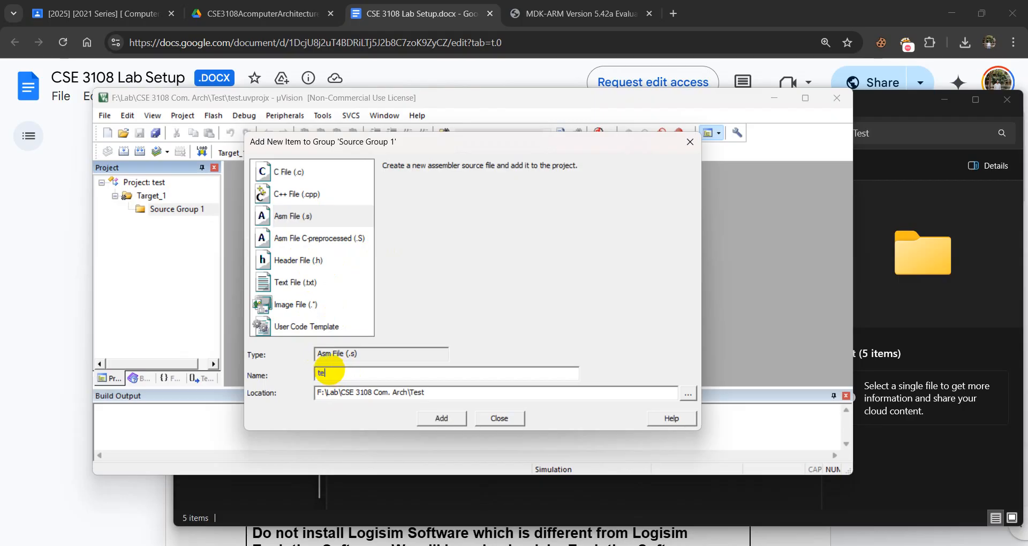
pyautogui.write('test')
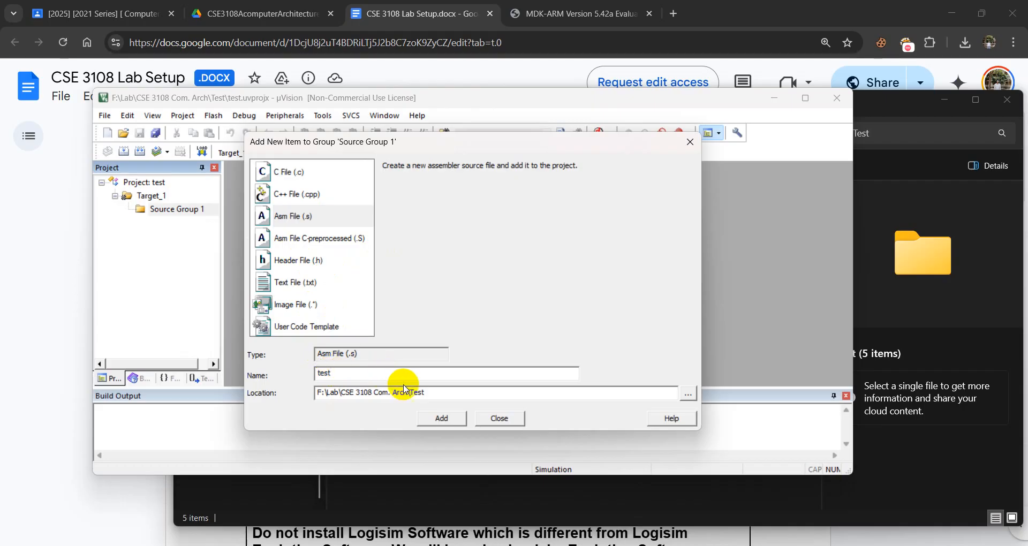
pyautogui.click(442, 418)
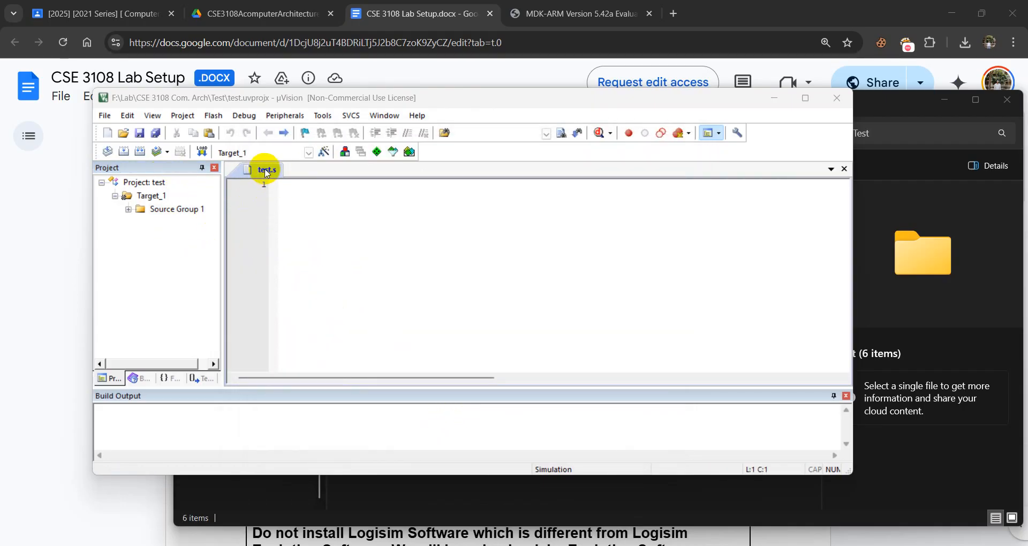
pyautogui.click(286, 185)
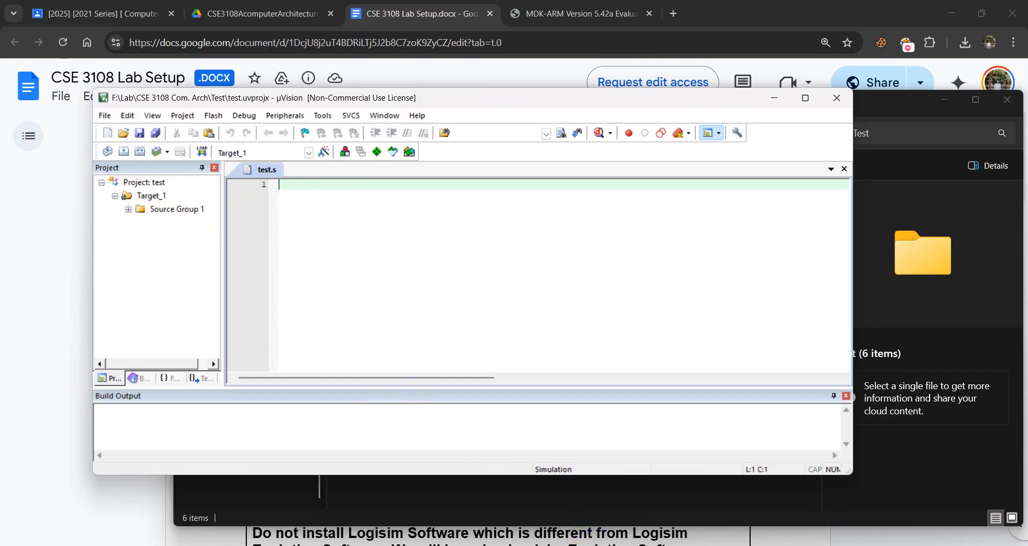
# Switch to the Book Chapter 6 Slide.pptx presentation in PowerPoint for the Lab Example 1 assembly code.
pyautogui.click(541, 545)
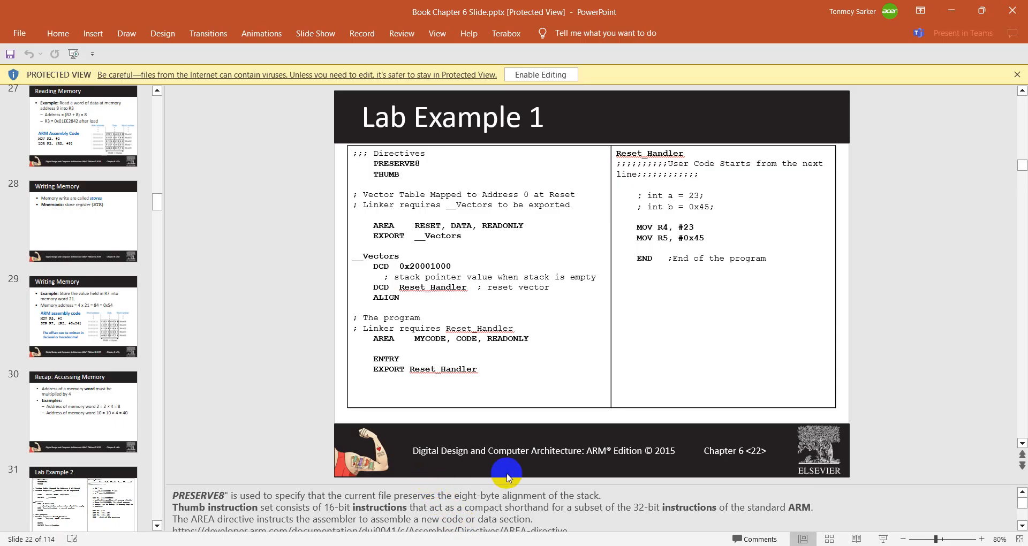
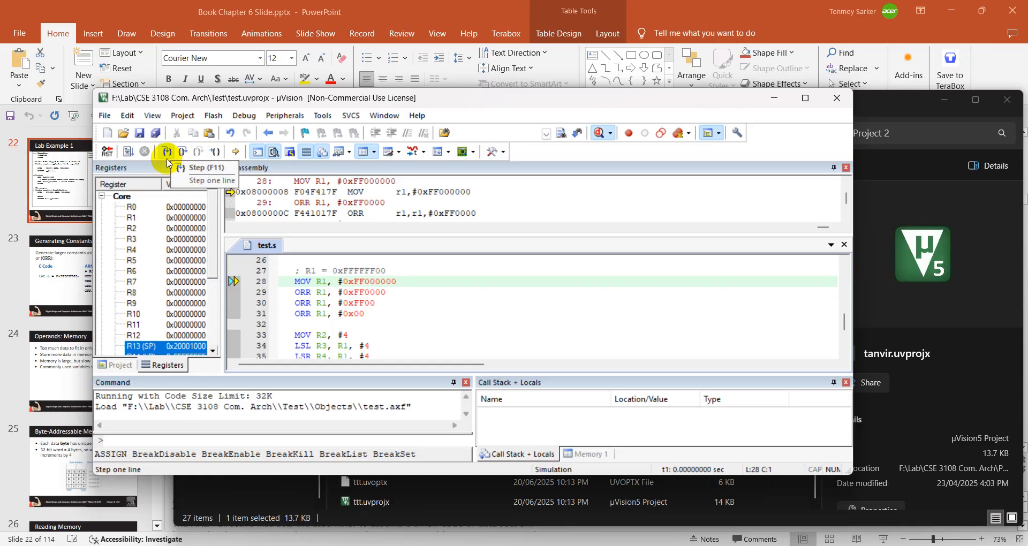
# Single-step the simulation of test.s from line 28 through MOV R2, #4 and end the debug session.
pyautogui.click(167, 153)
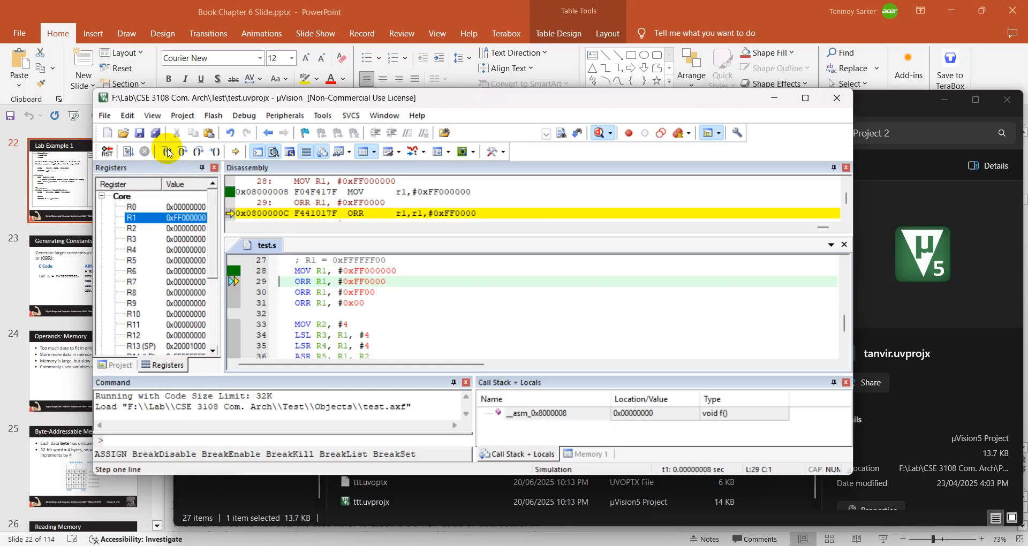
pyautogui.click(167, 153)
pyautogui.click(167, 153)
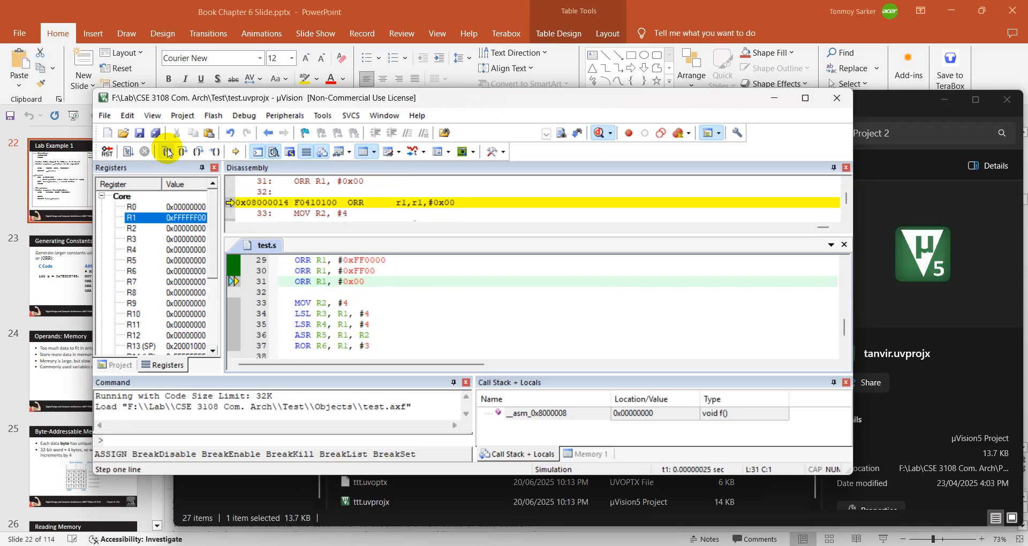
pyautogui.click(167, 153)
pyautogui.click(167, 153)
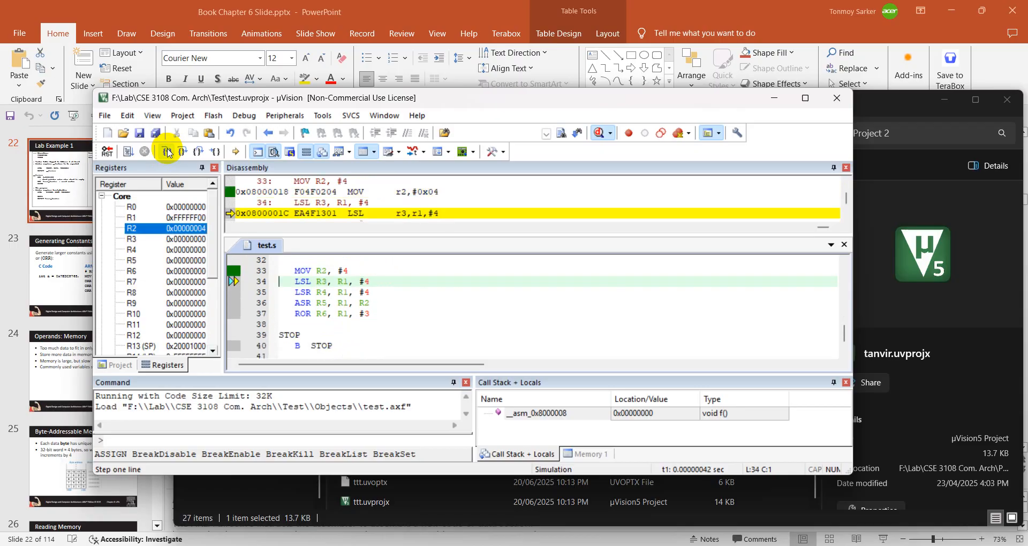
pyautogui.click(599, 134)
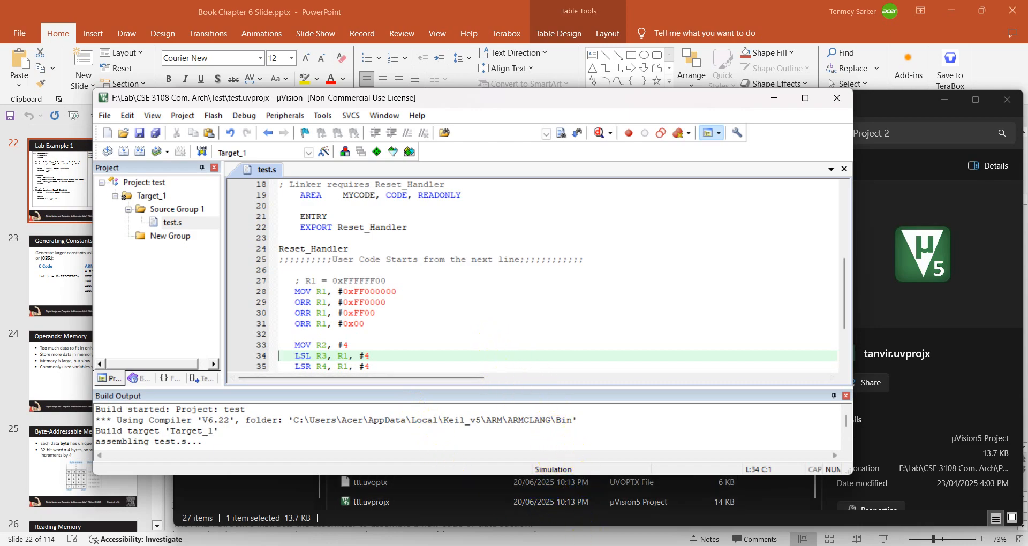
# Switch to the CSE 3108 Lab Setup document in Chrome and open the Iverilog download site linked under Verilog Installation.
pyautogui.moveTo(550, 545)
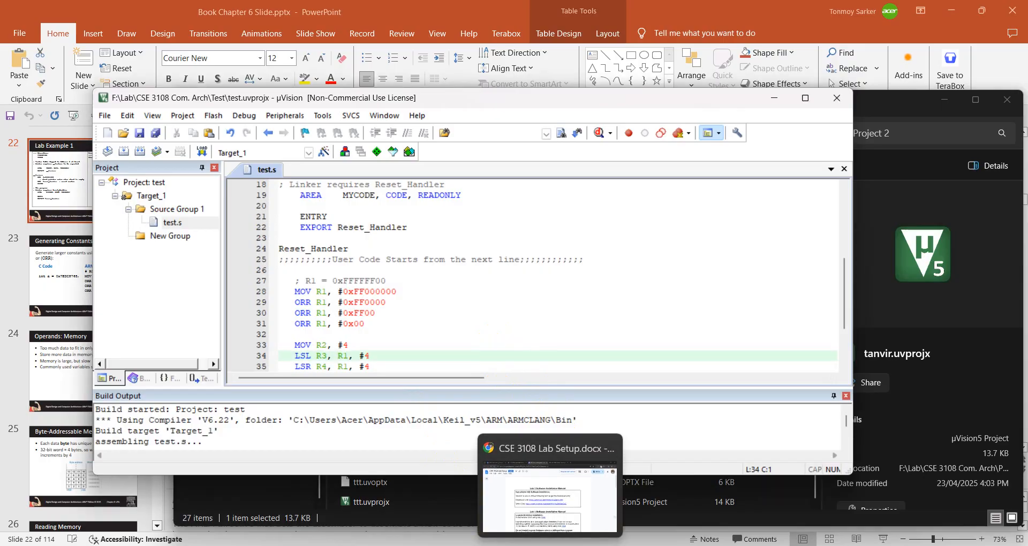
pyautogui.click(550, 498)
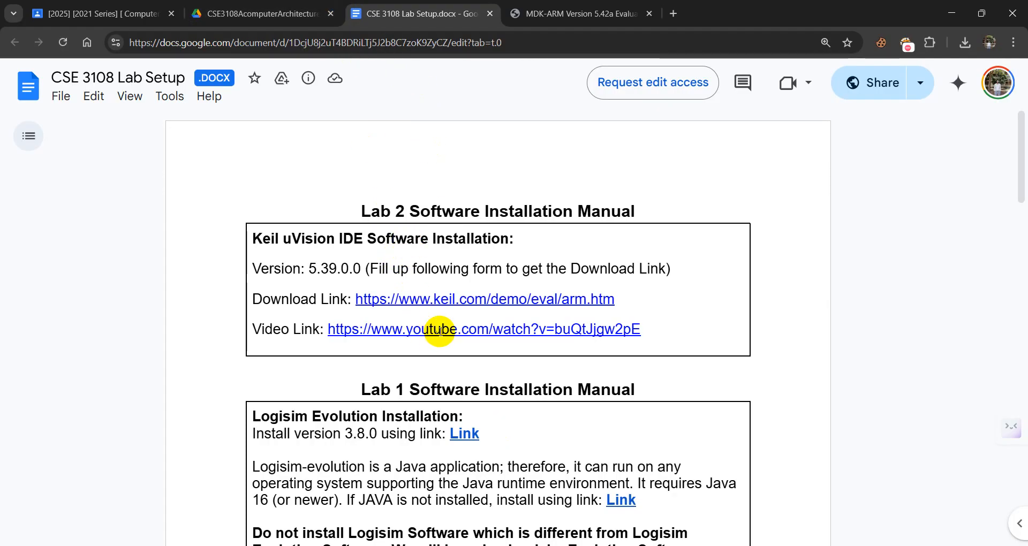
pyautogui.scroll(-11, 439, 330)
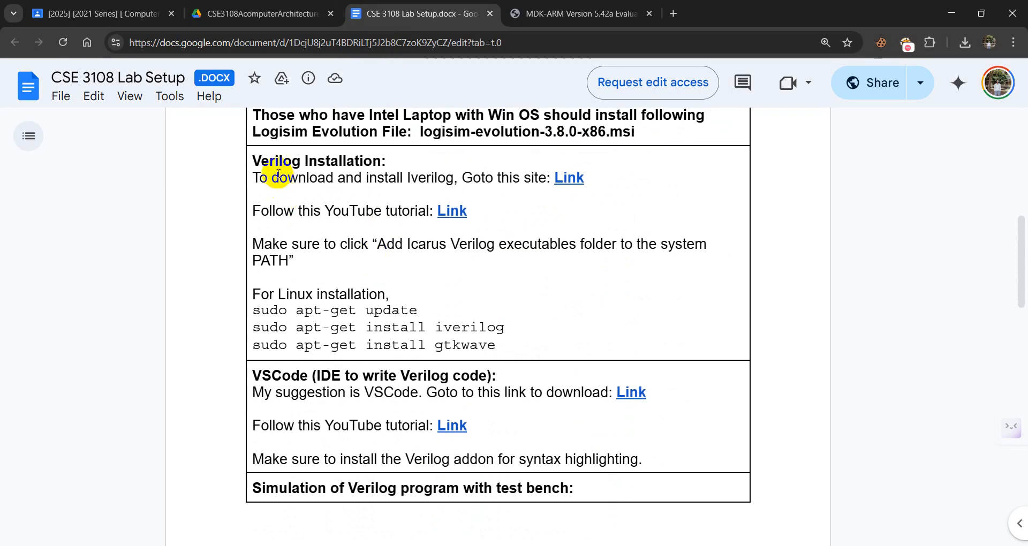
pyautogui.moveTo(251, 161); pyautogui.dragTo(488, 161)
pyautogui.click(511, 198)
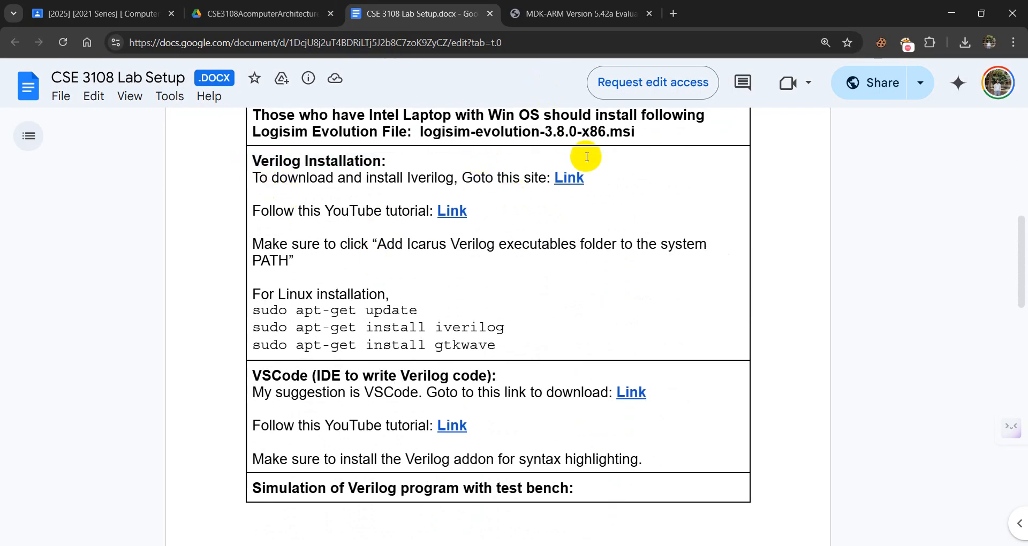
pyautogui.click(563, 178)
pyautogui.click(615, 206)
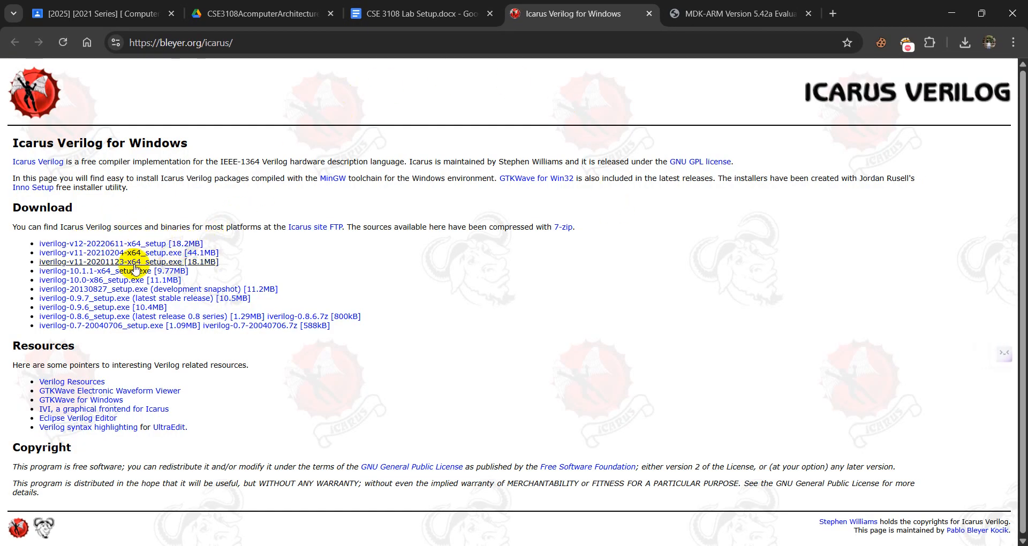
pyautogui.click(67, 245)
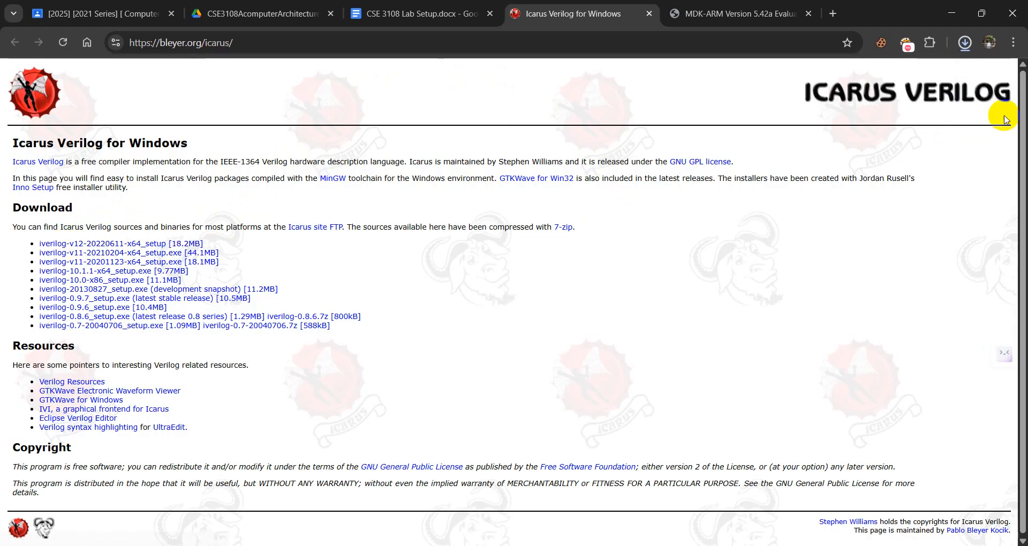
pyautogui.click(964, 47)
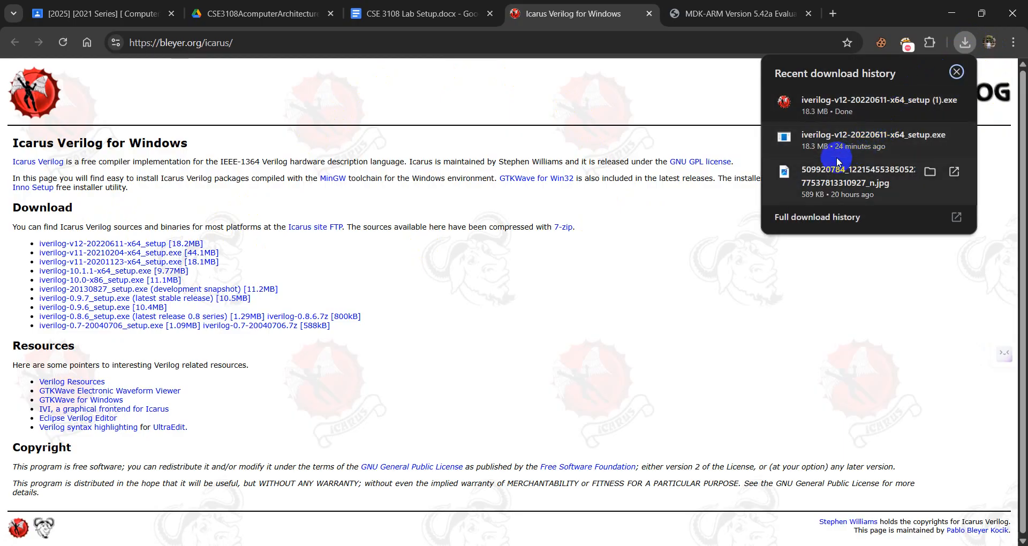
pyautogui.click(832, 142)
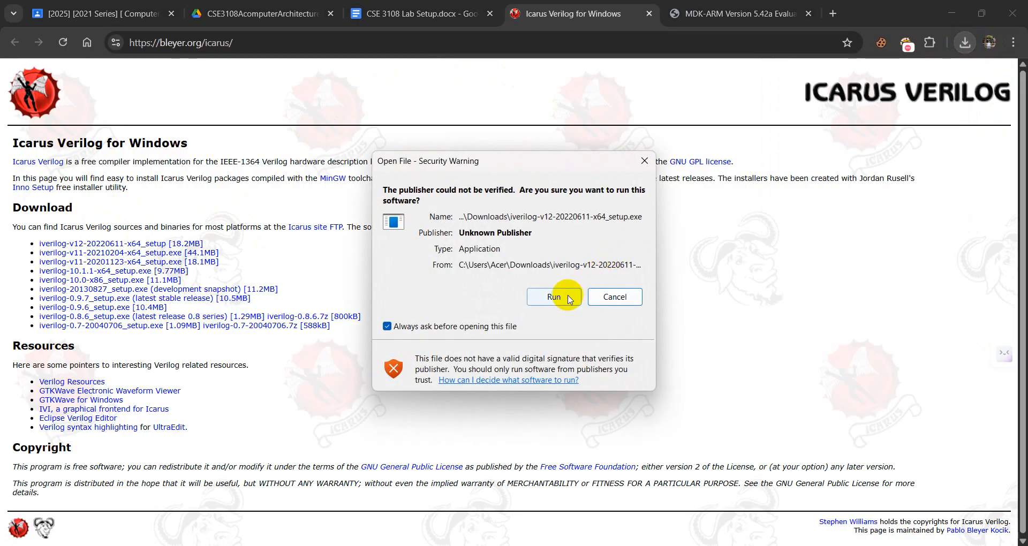
pyautogui.click(556, 303)
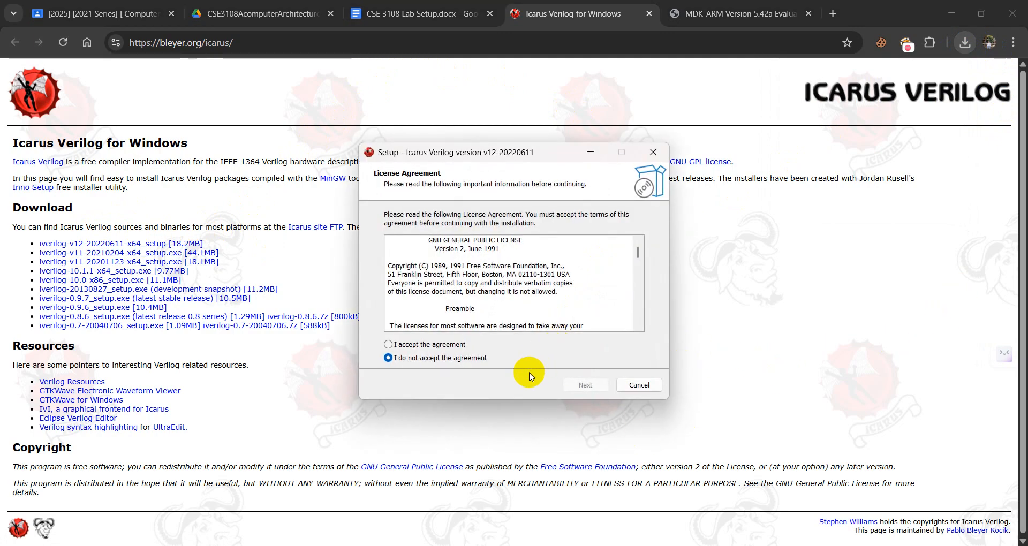
# Go through the Icarus Verilog setup with full installation and executables added to the user PATH, and cancel before installing.
pyautogui.click(448, 345)
pyautogui.click(584, 386)
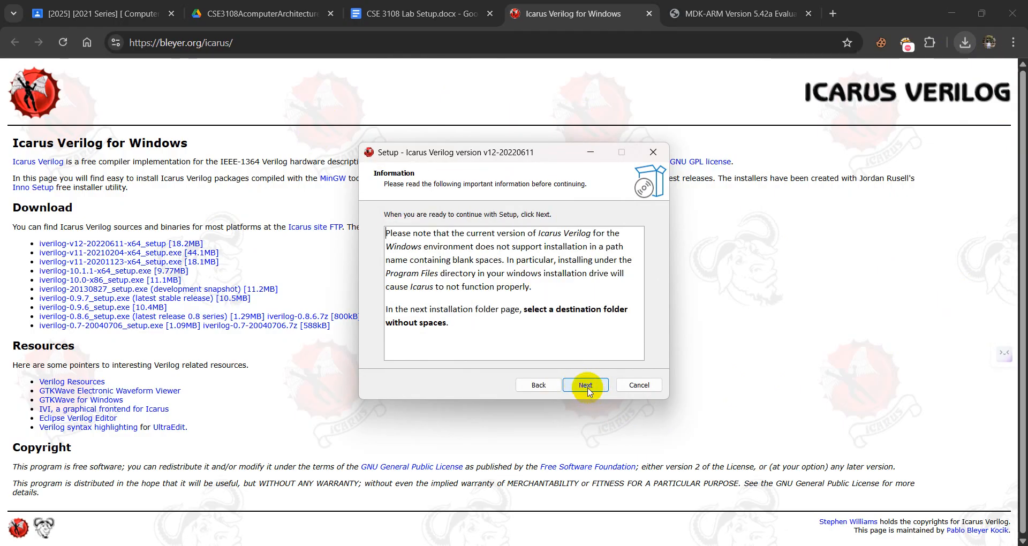
pyautogui.click(587, 386)
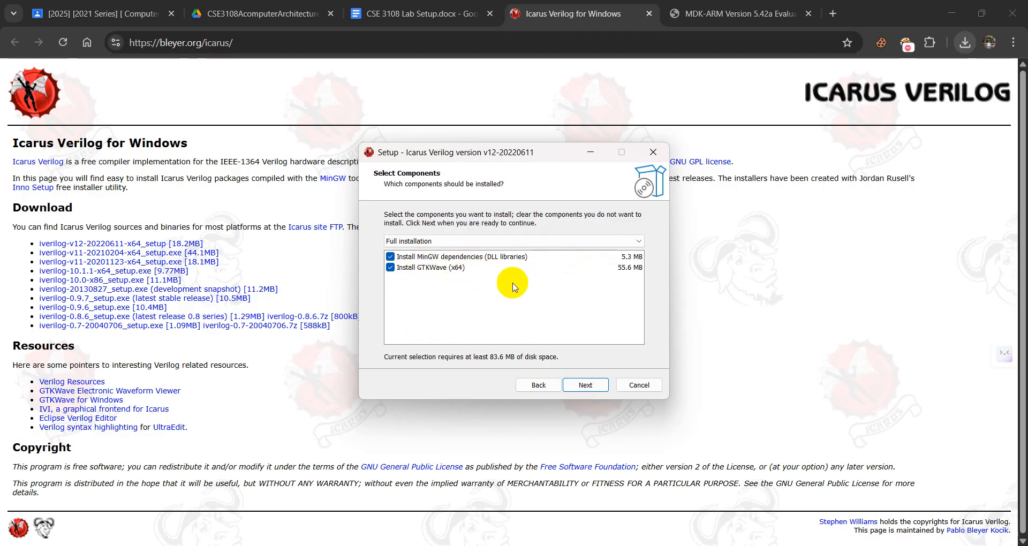
pyautogui.click(585, 385)
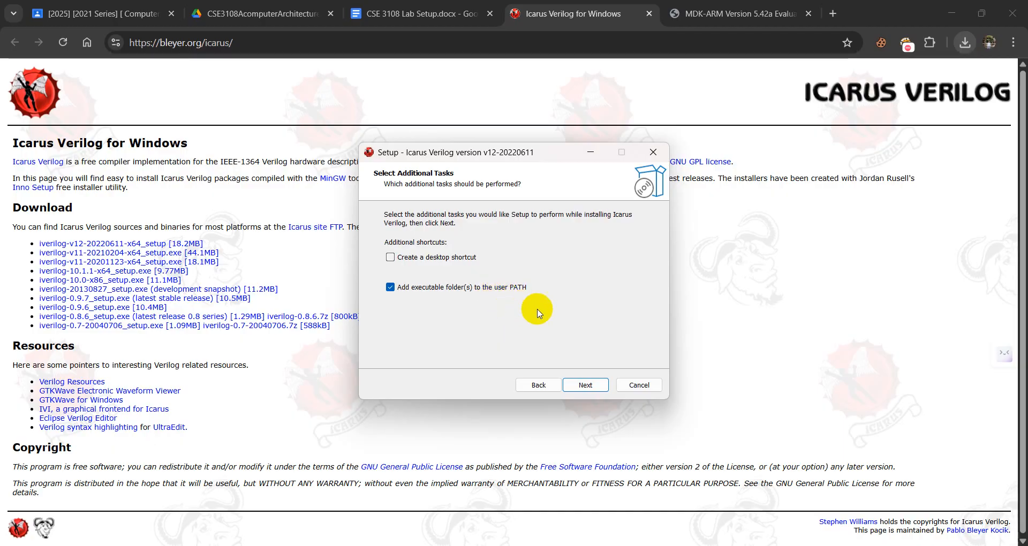
pyautogui.click(577, 387)
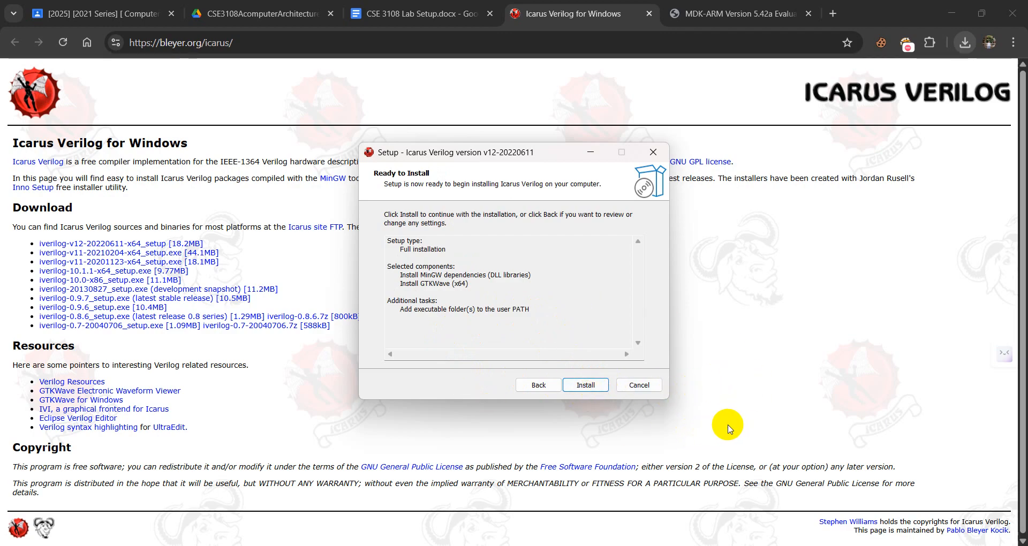
pyautogui.click(639, 386)
pyautogui.click(579, 349)
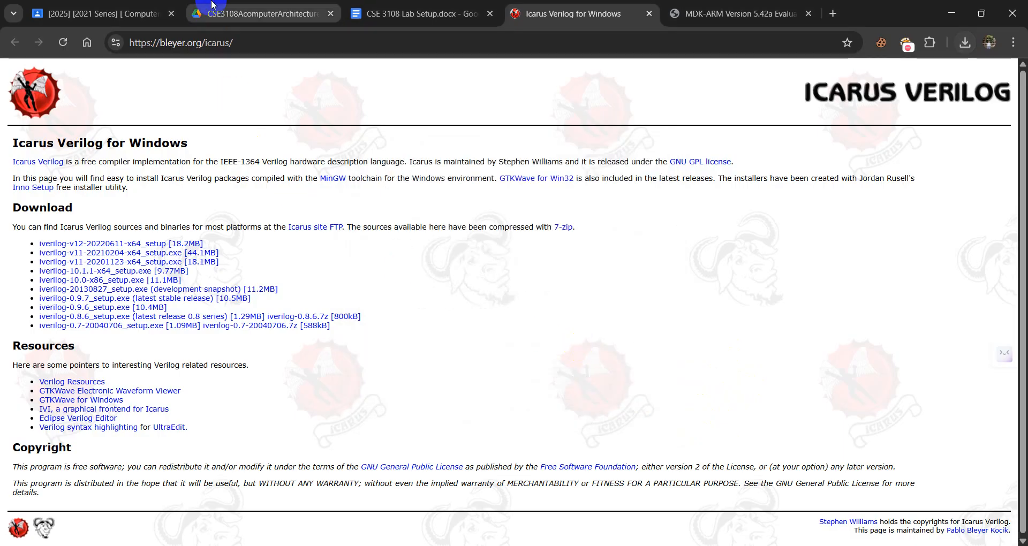
# Open the HDL Lab 1 material in the Computer Architecture classroom and look inside the Distribution folder of Distribution.zip.
pyautogui.click(270, 21)
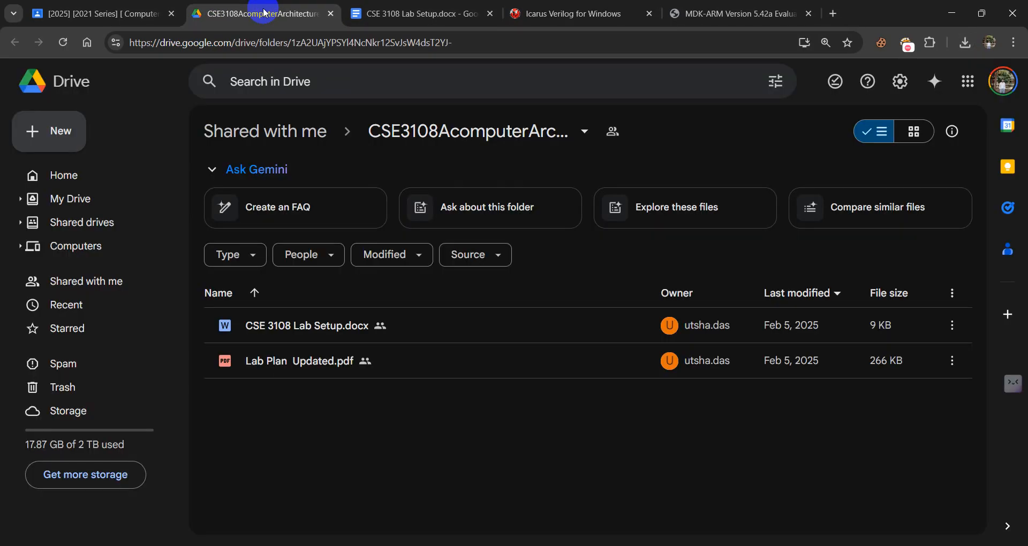
pyautogui.click(112, 10)
pyautogui.scroll(3, 464, 305)
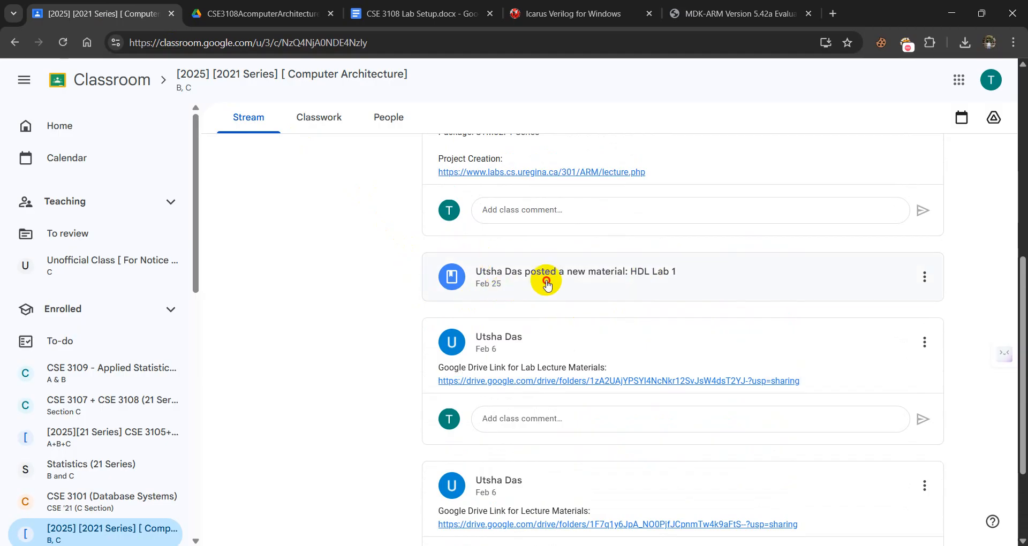
pyautogui.click(544, 283)
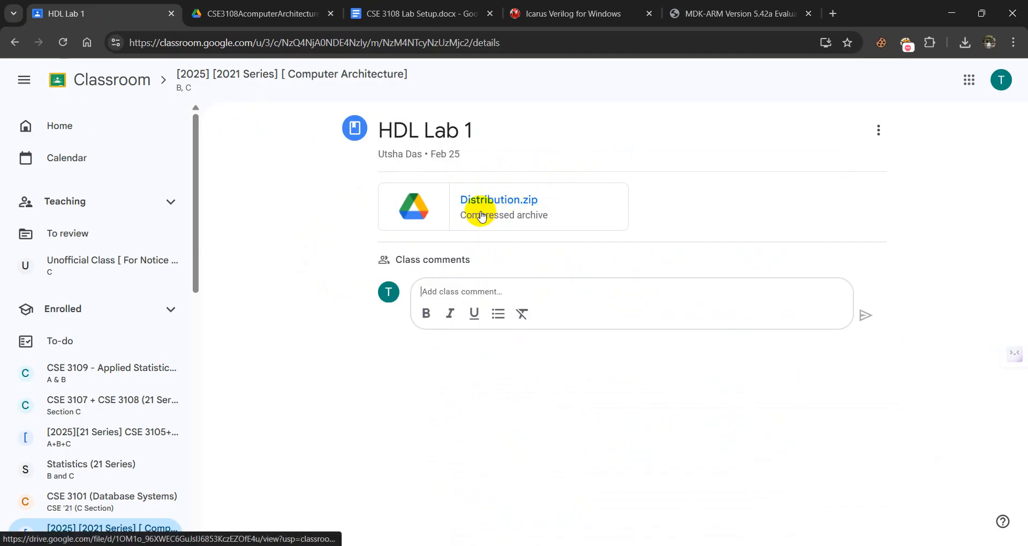
pyautogui.click(476, 209)
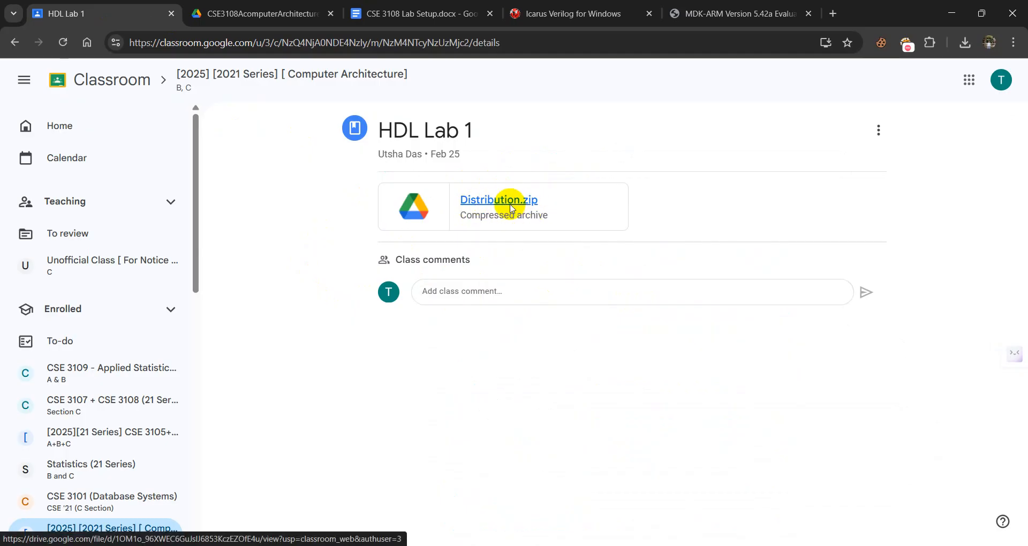
pyautogui.click(511, 209)
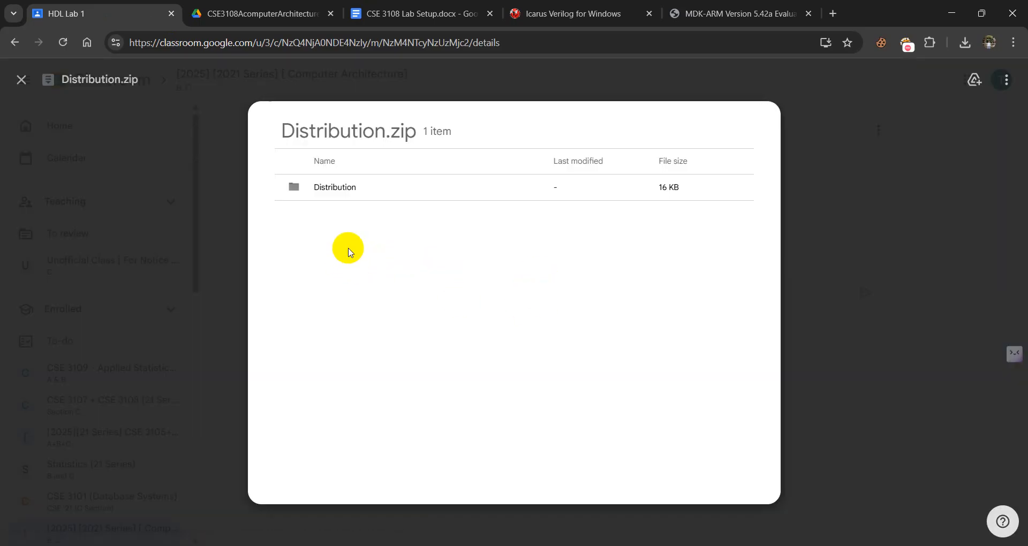
pyautogui.click(334, 195)
pyautogui.doubleClick(334, 189)
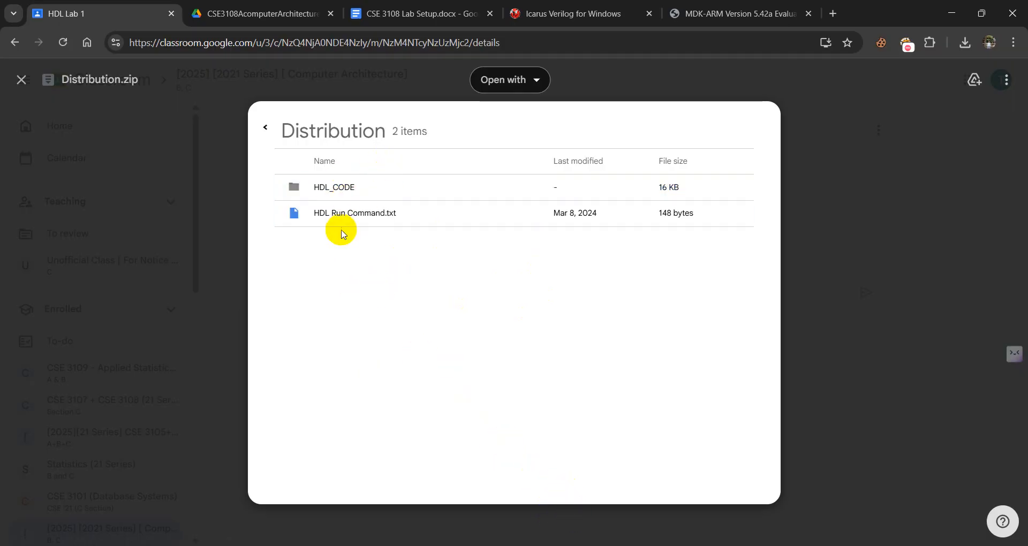
# Switch to File Explorer and open HDL Run Command.txt from the Distribution folder of CSE 3108 Com. Arch.
pyautogui.moveTo(520, 545)
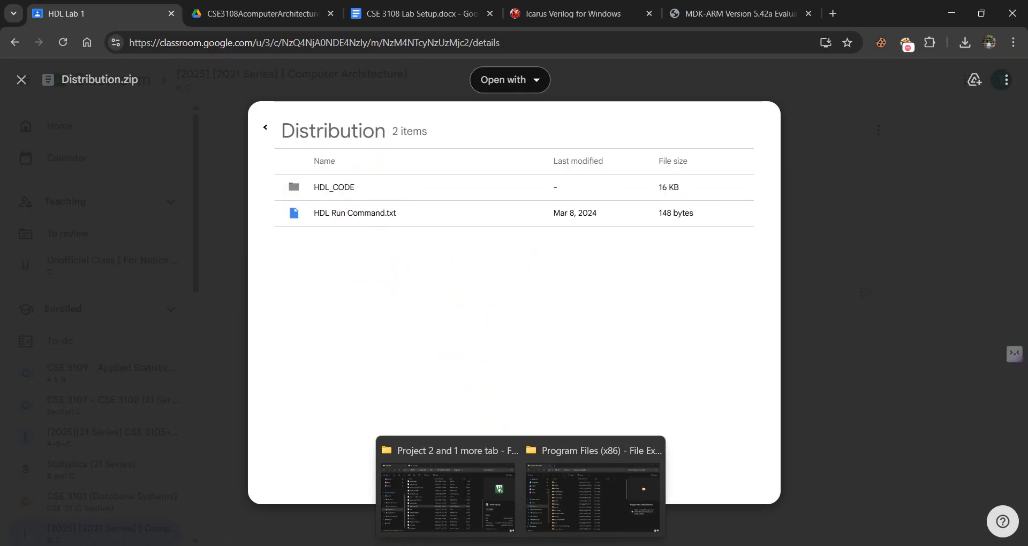
pyautogui.click(456, 491)
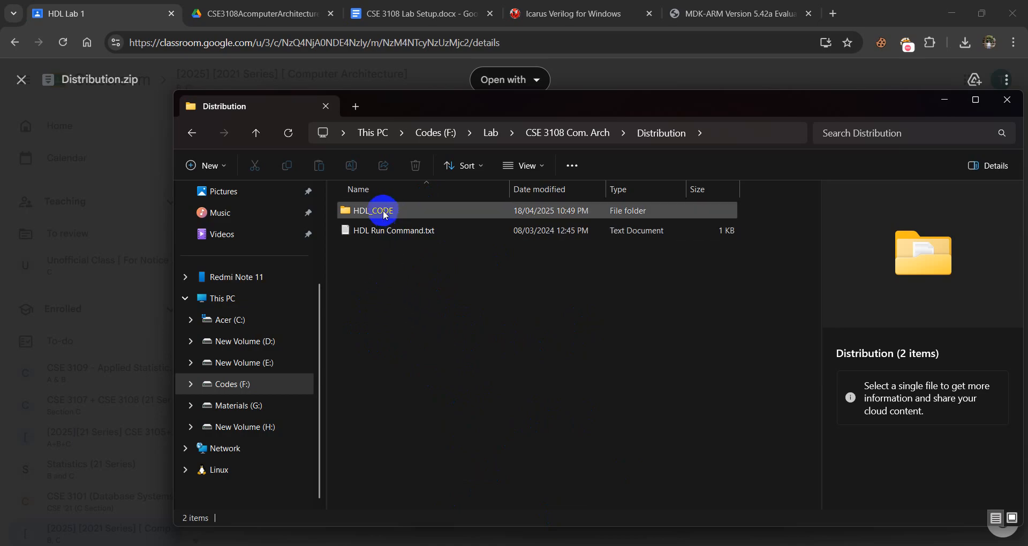
pyautogui.click(385, 235)
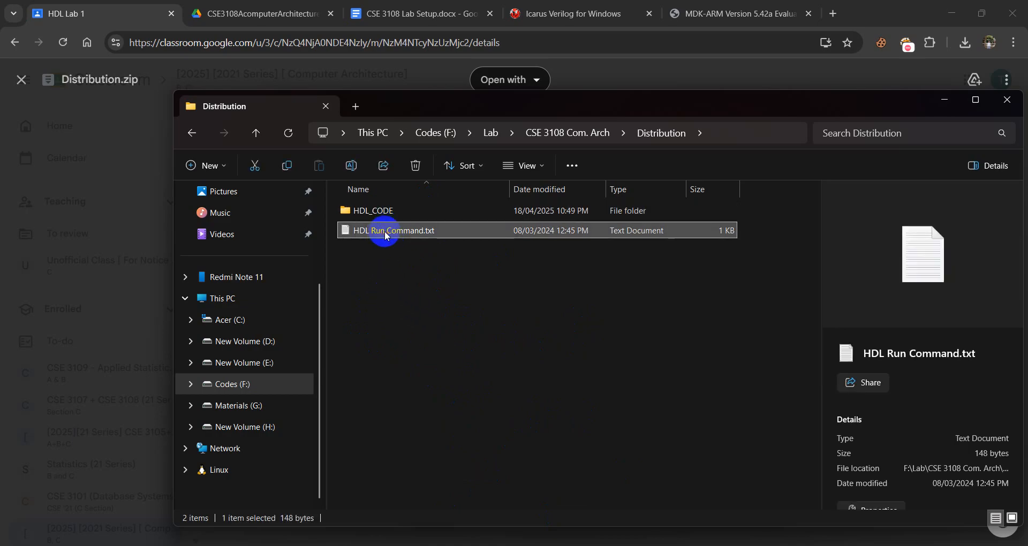
pyautogui.doubleClick(387, 235)
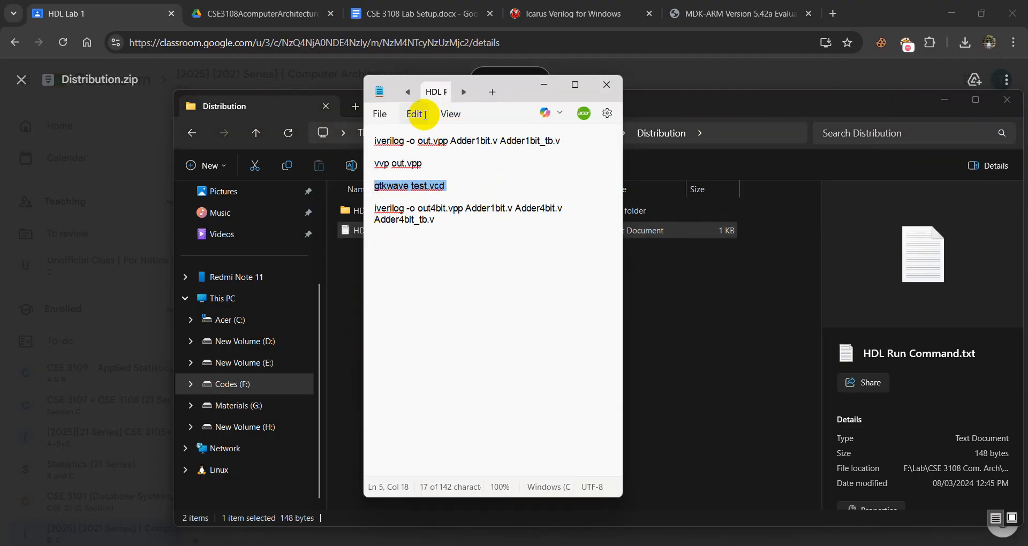
# Open the HDL_CODE folder from the Distribution folder in Visual Studio Code.
pyautogui.click(687, 281)
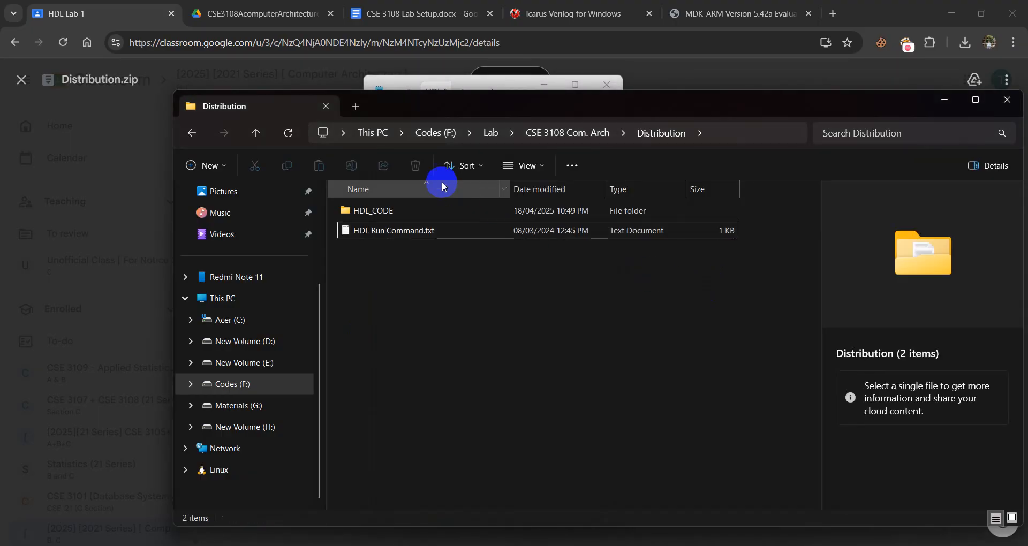
pyautogui.doubleClick(370, 216)
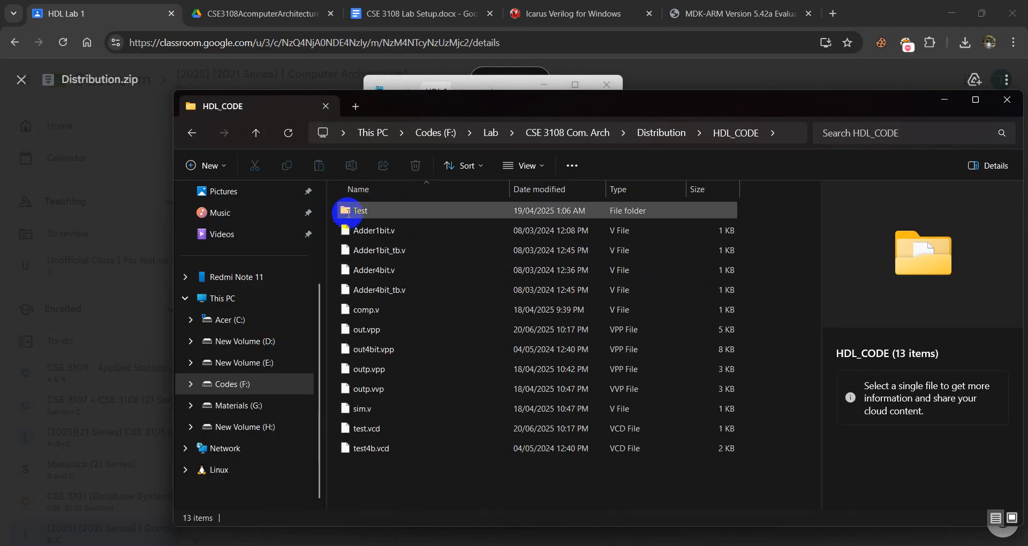
pyautogui.rightClick(797, 271)
pyautogui.click(844, 452)
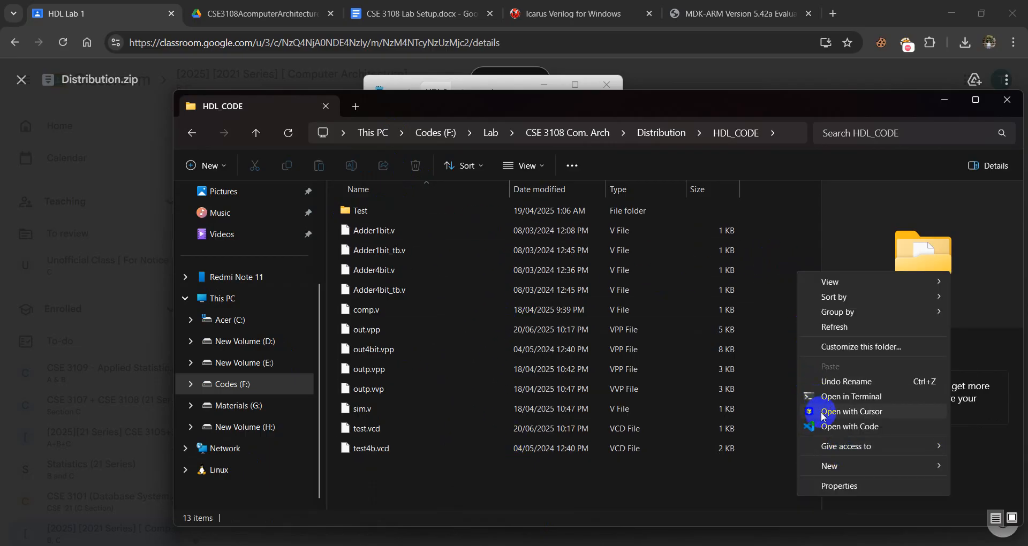
pyautogui.click(740, 492)
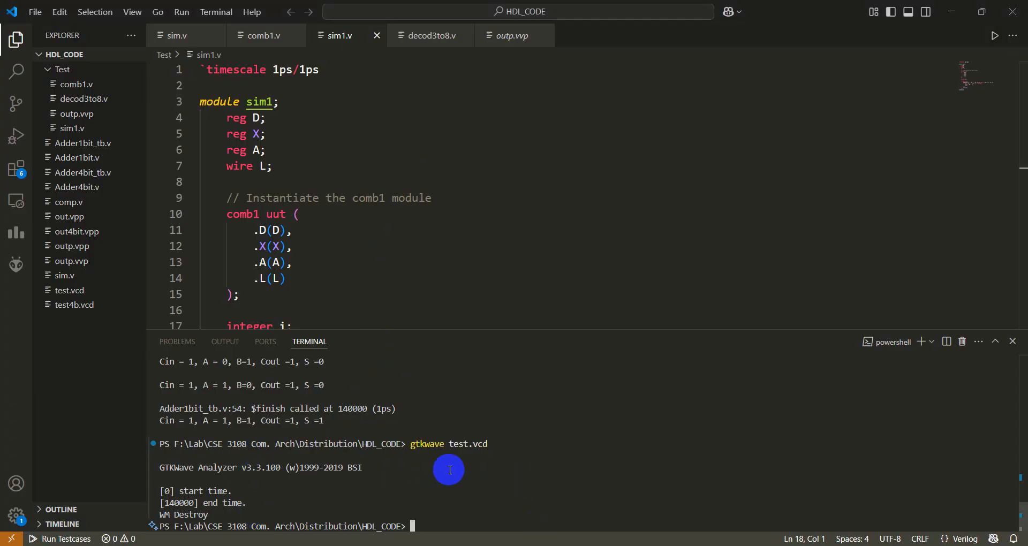
# Review the 1-bit adder compile command in HDL Run Command.txt and view Adder1bit.v and Adder1bit_tb.v in Visual Studio Code.
pyautogui.click(562, 545)
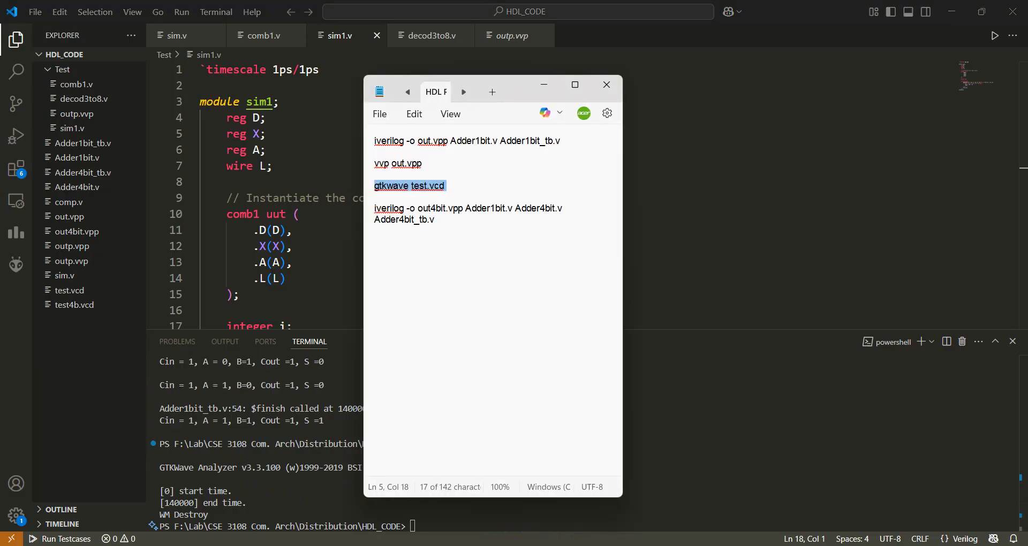
pyautogui.click(538, 172)
pyautogui.moveTo(567, 140); pyautogui.dragTo(358, 135)
pyautogui.click(378, 153)
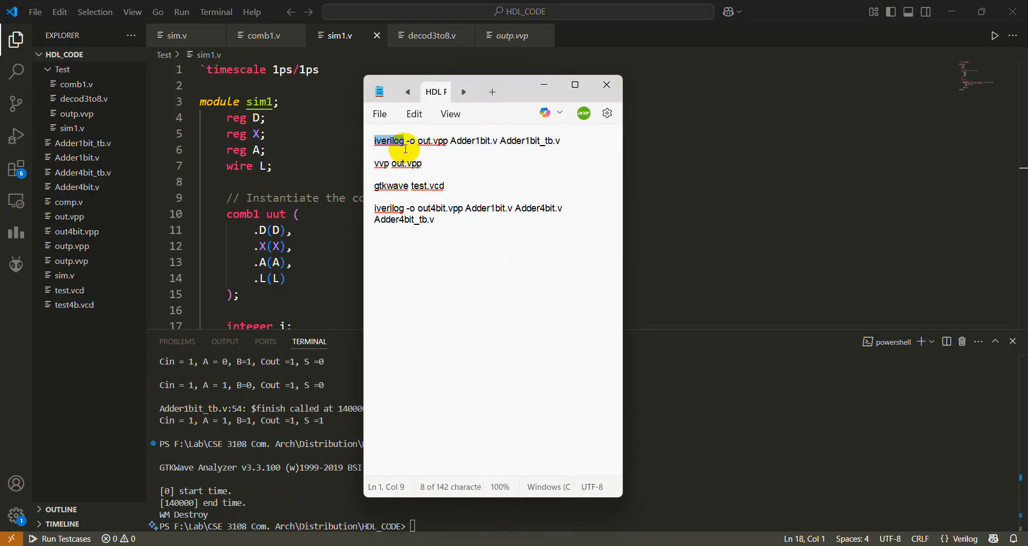
pyautogui.click(460, 140)
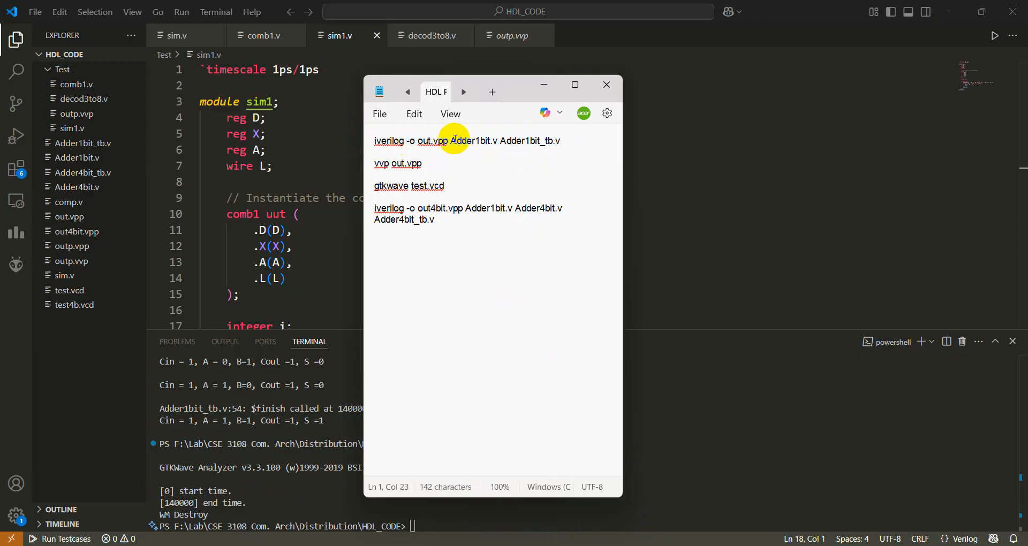
pyautogui.press('Left')
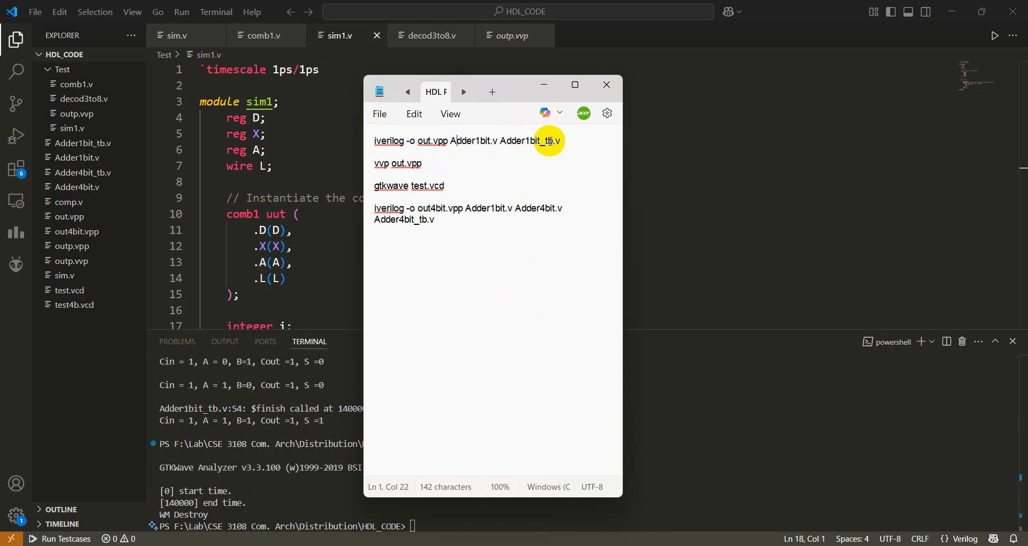
pyautogui.moveTo(562, 142); pyautogui.dragTo(527, 140)
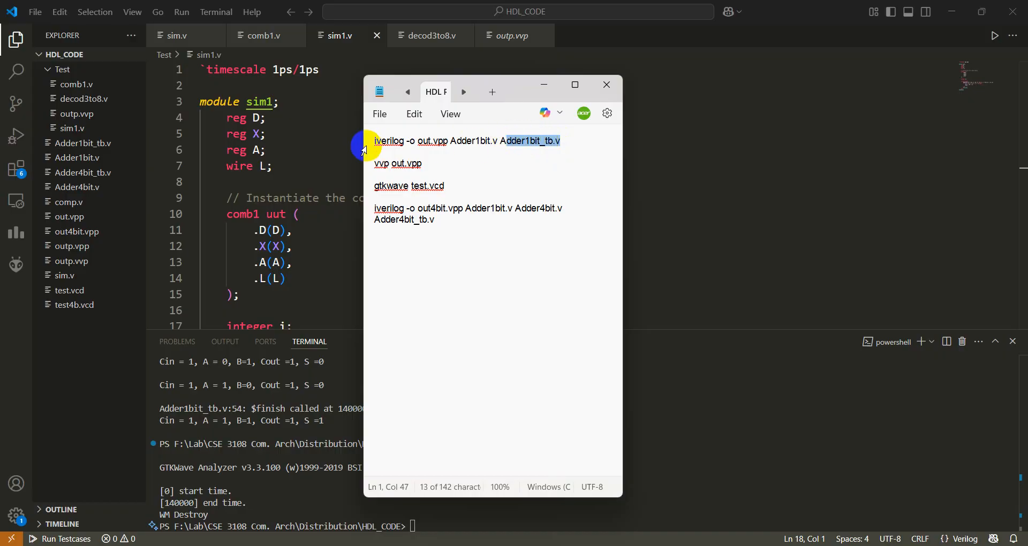
pyautogui.click(89, 167)
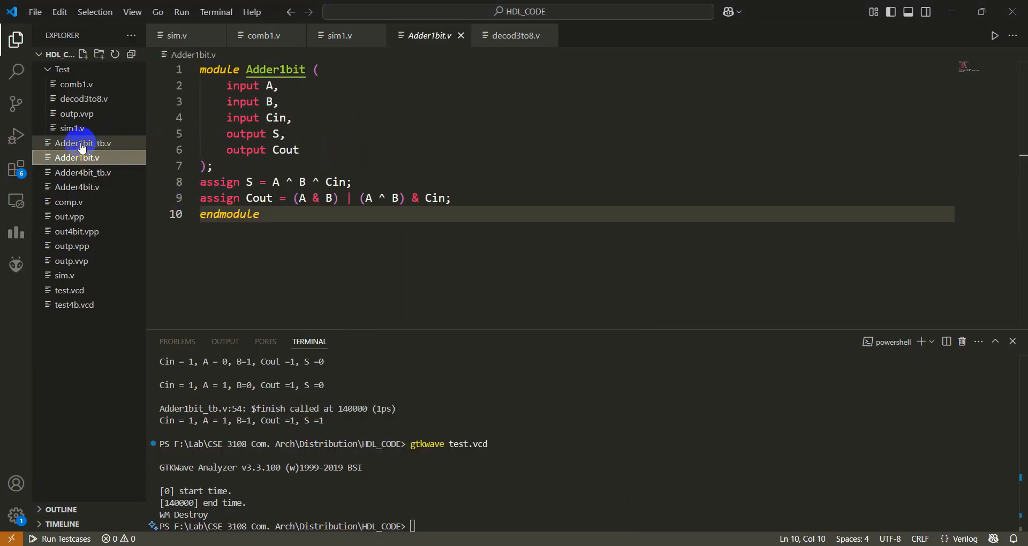
pyautogui.click(82, 145)
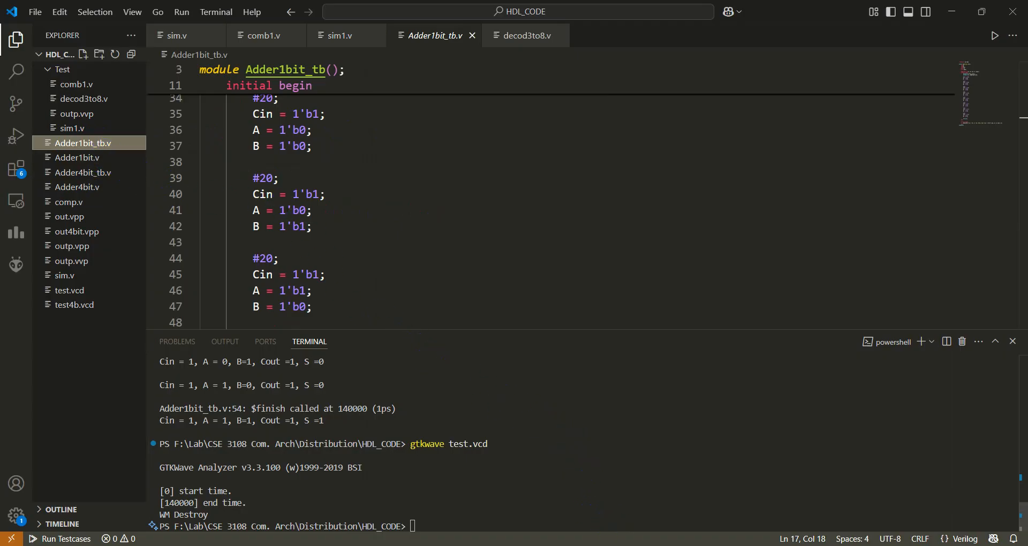
# Copy the command iverilog -o out.vpp Adder1bit.v Adder1bit_tb.v from the notes and run it in the Visual Studio Code terminal.
pyautogui.hotkey('alt', 'Tab')
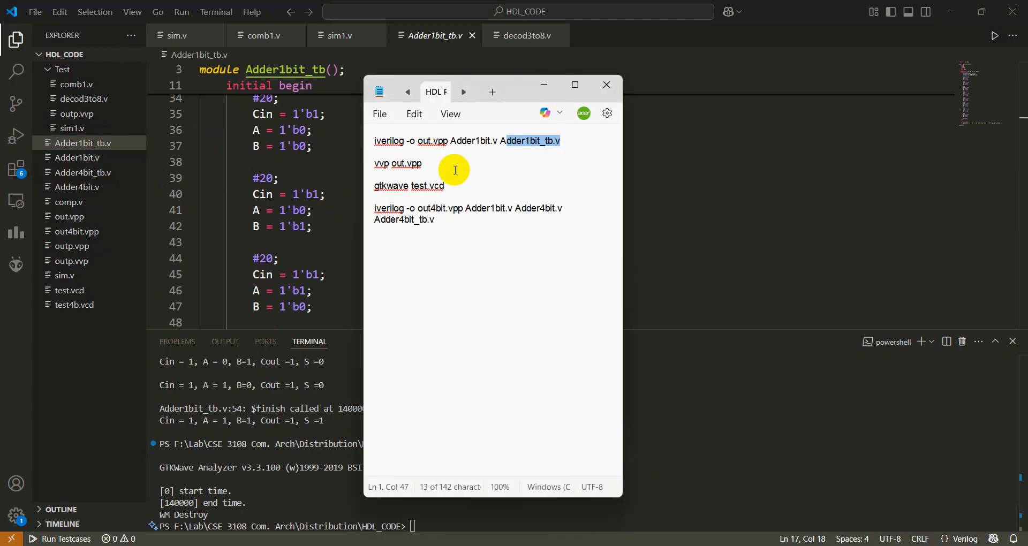
pyautogui.tripleClick(461, 148)
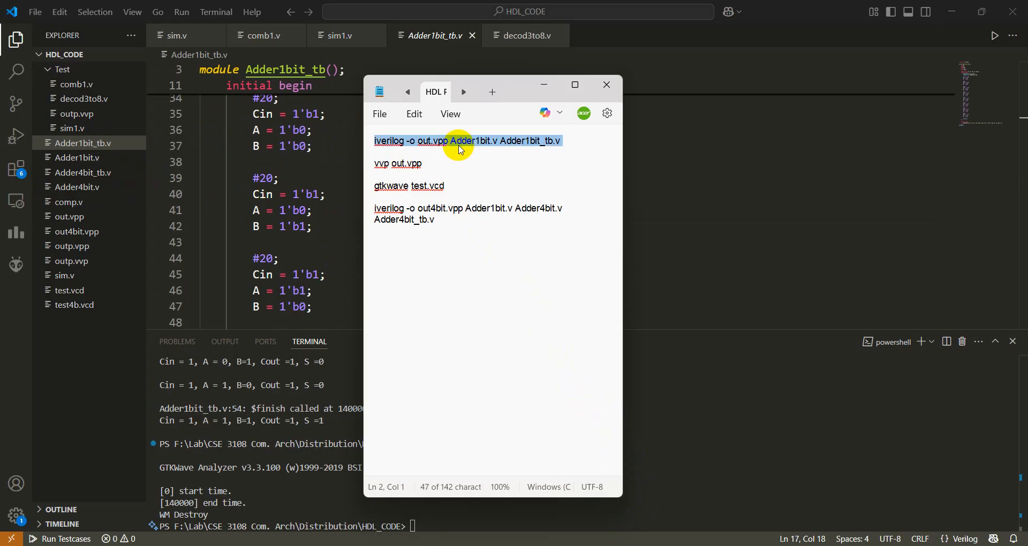
pyautogui.hotkey('ctrl', 'c')
pyautogui.click(637, 373)
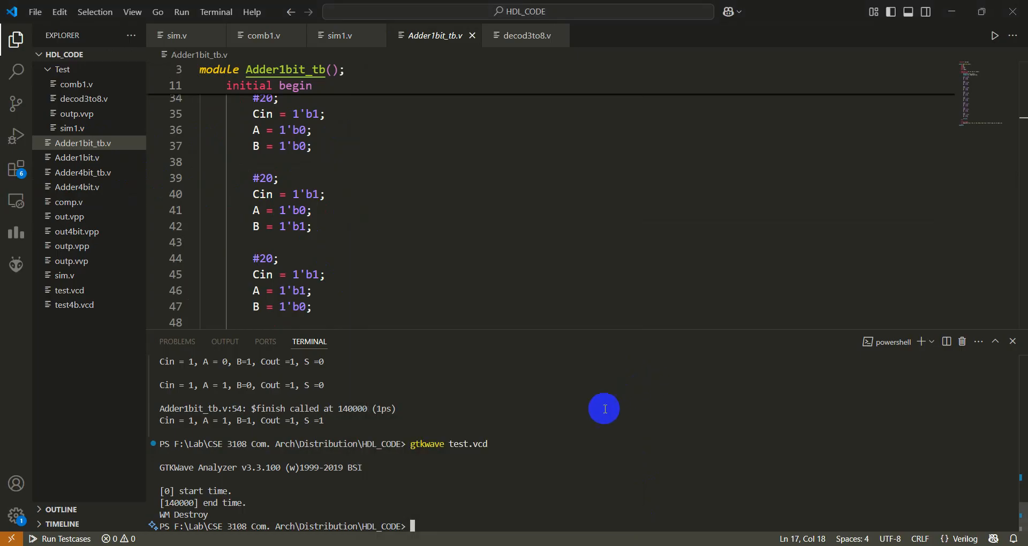
pyautogui.hotkey('ctrl', 'v')
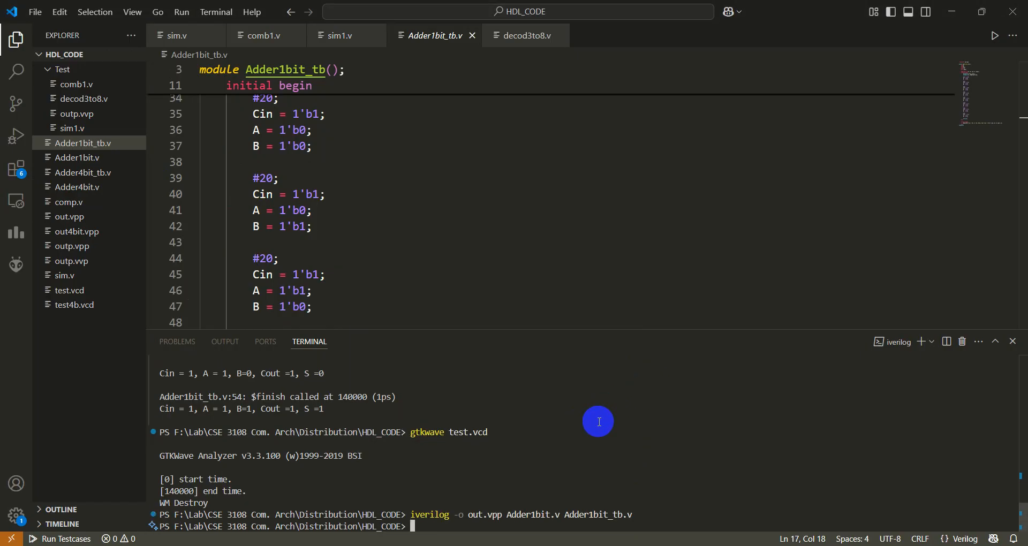
pyautogui.press('Return')
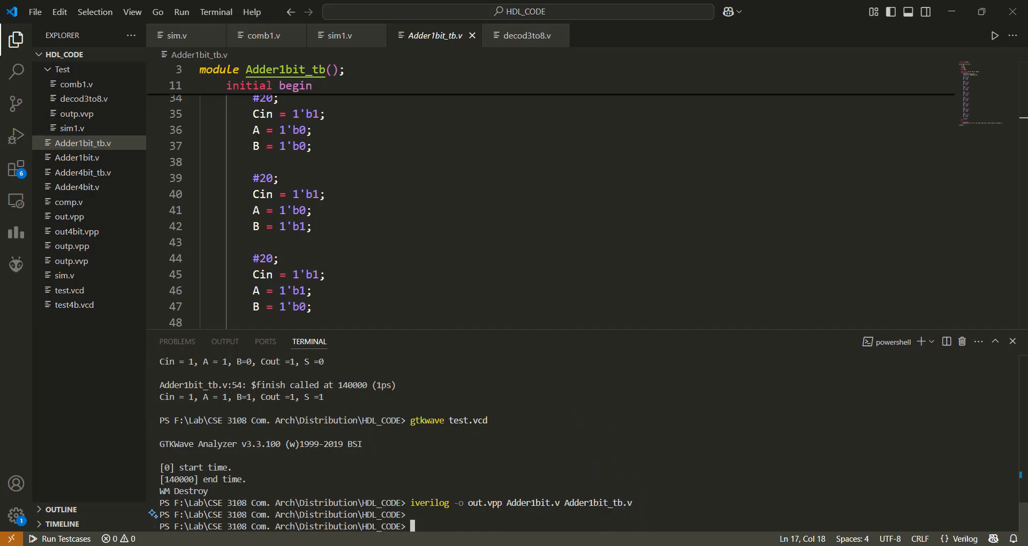
# Copy vvp out.vpp from the notes, run it in the Visual Studio Code terminal and look through the printed adder results.
pyautogui.hotkey('alt', 'Tab')
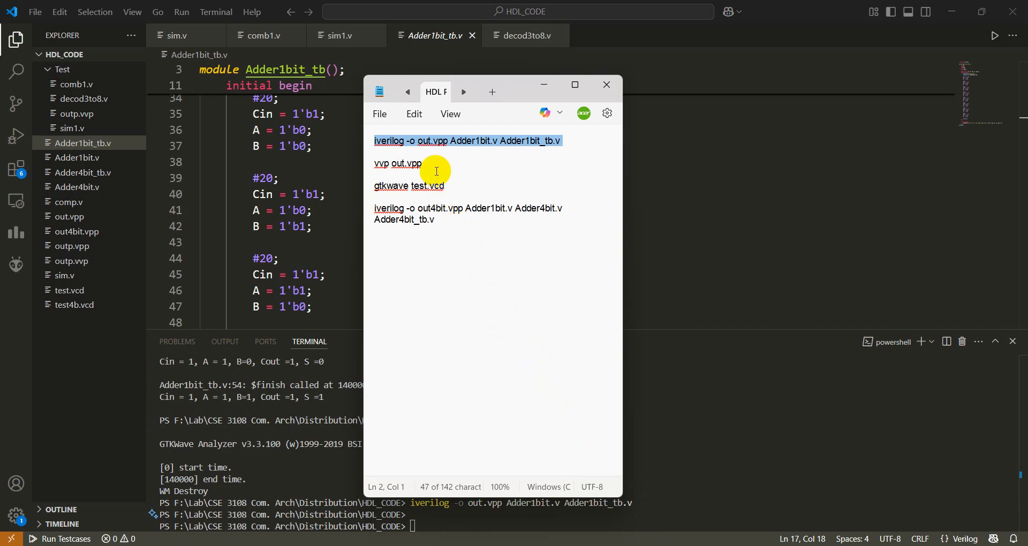
pyautogui.moveTo(424, 164); pyautogui.dragTo(367, 159)
pyautogui.rightClick(396, 170)
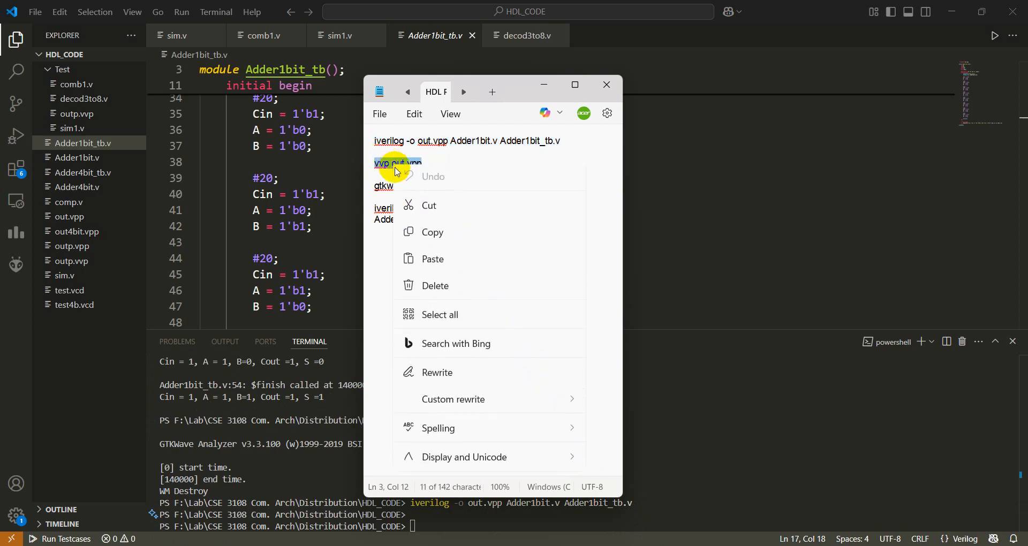
pyautogui.click(428, 232)
pyautogui.click(640, 374)
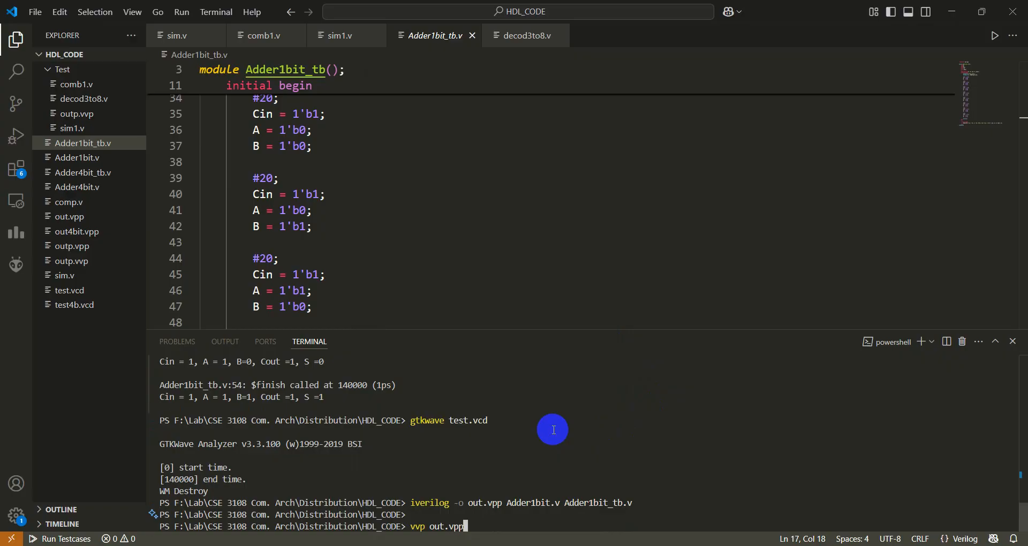
pyautogui.press('Return')
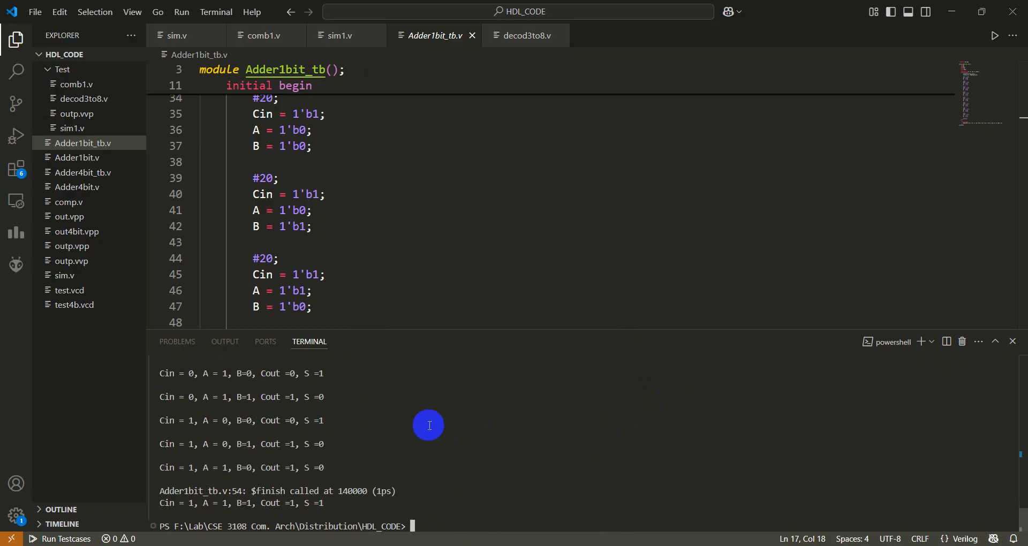
pyautogui.scroll(4, 257, 428)
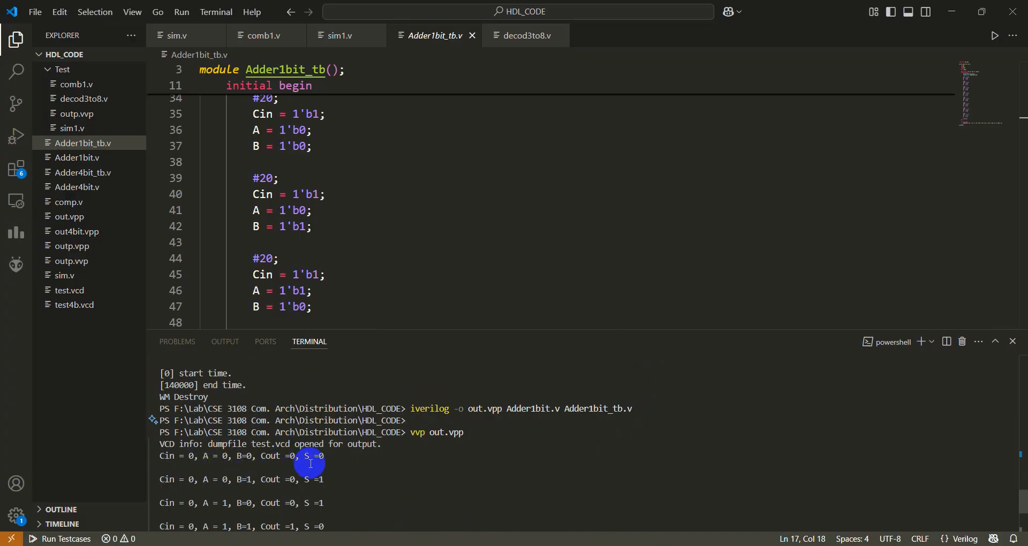
pyautogui.scroll(-4, 335, 490)
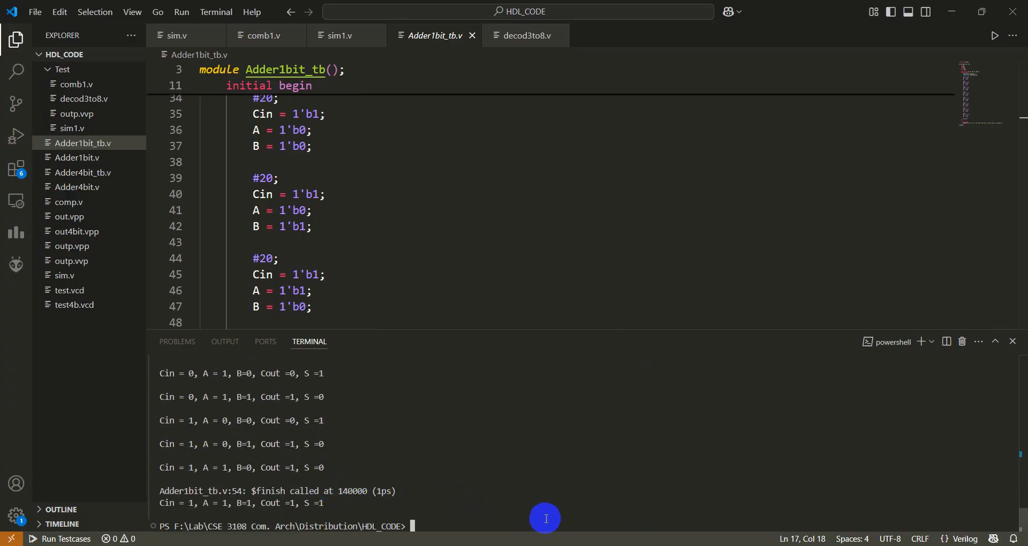
# Copy gtkwave test.vcd from the notes and run it in the Visual Studio Code terminal to open the waveform viewer.
pyautogui.click(600, 544)
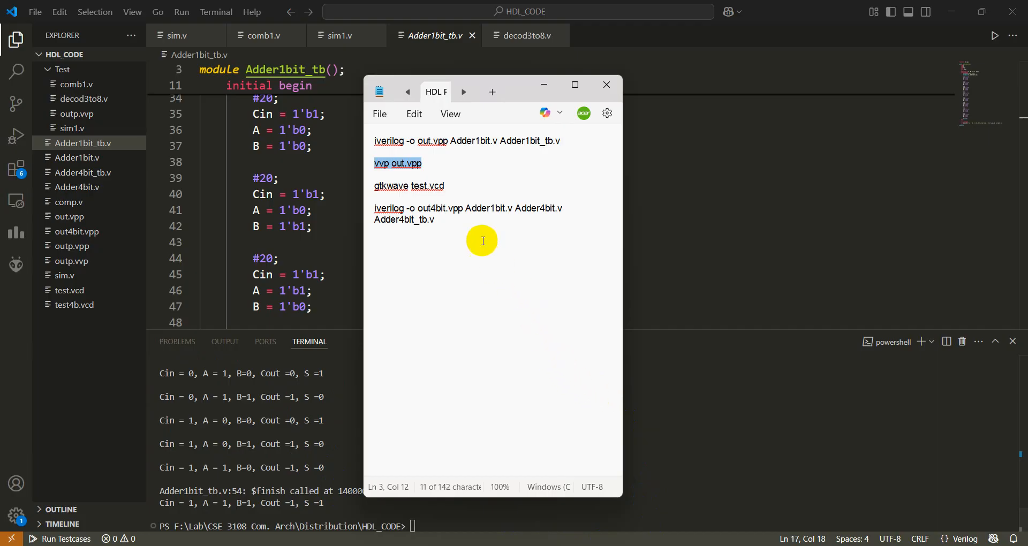
pyautogui.moveTo(449, 185); pyautogui.dragTo(377, 185)
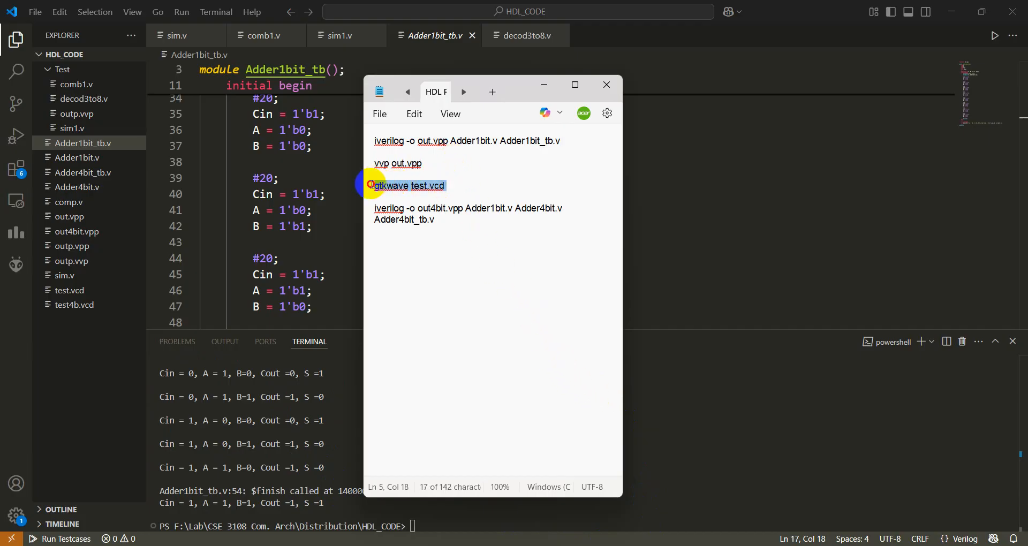
pyautogui.rightClick(400, 185)
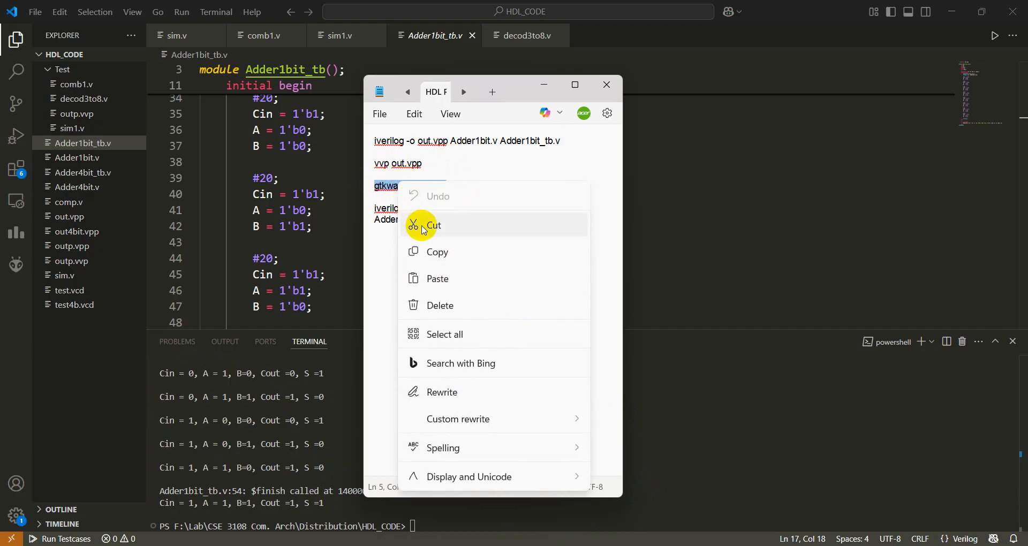
pyautogui.click(457, 250)
pyautogui.click(680, 390)
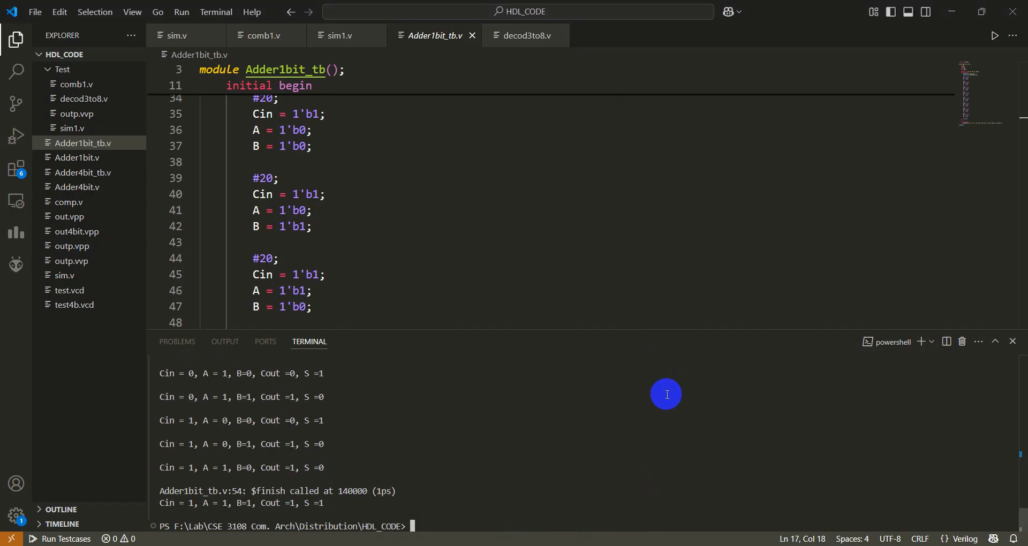
pyautogui.hotkey('ctrl', 'v')
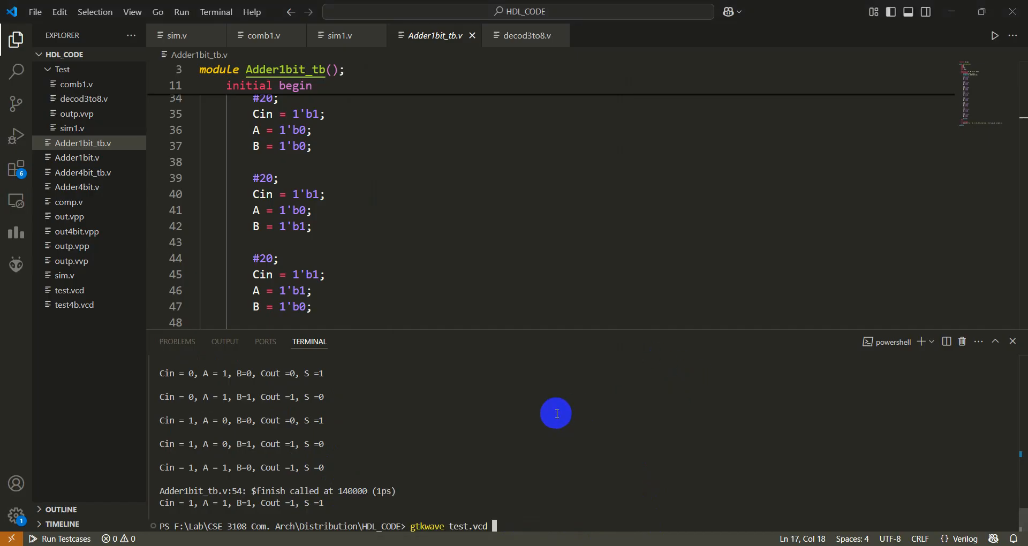
pyautogui.press('Return')
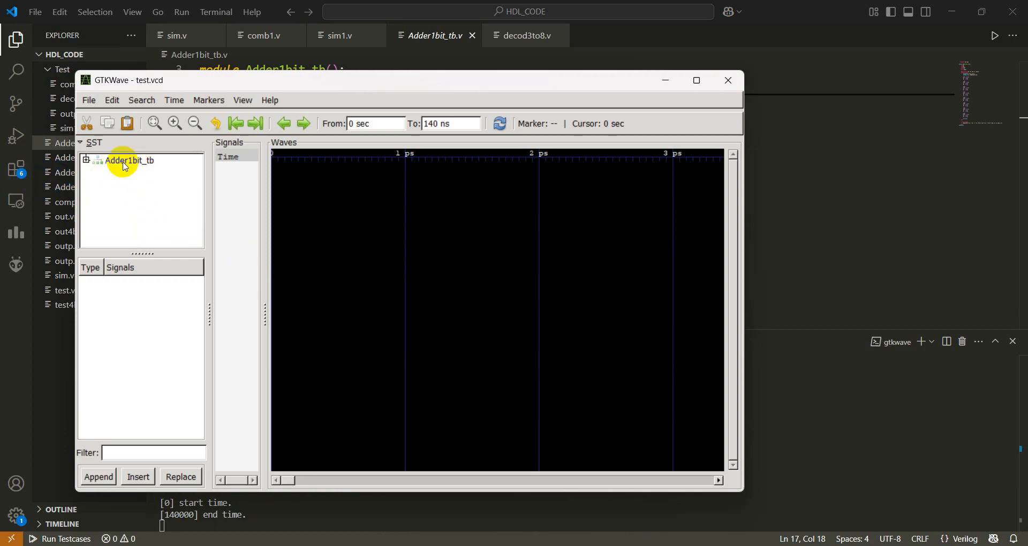
# Expand Adder1bit_tb in GTKWave and insert the uut signals A, B, Cin, Cout and S into the waveform view.
pyautogui.doubleClick(123, 164)
pyautogui.click(122, 173)
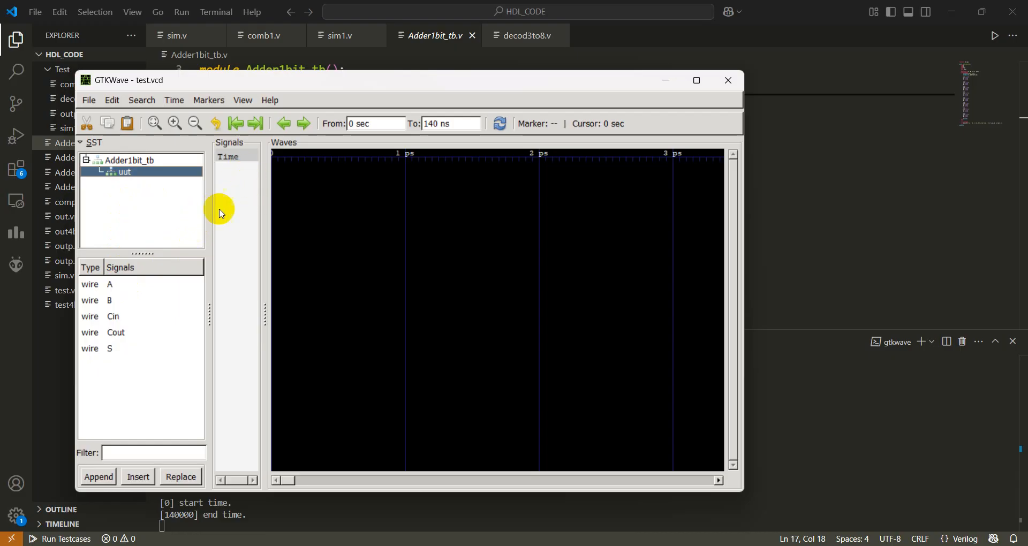
pyautogui.click(115, 286)
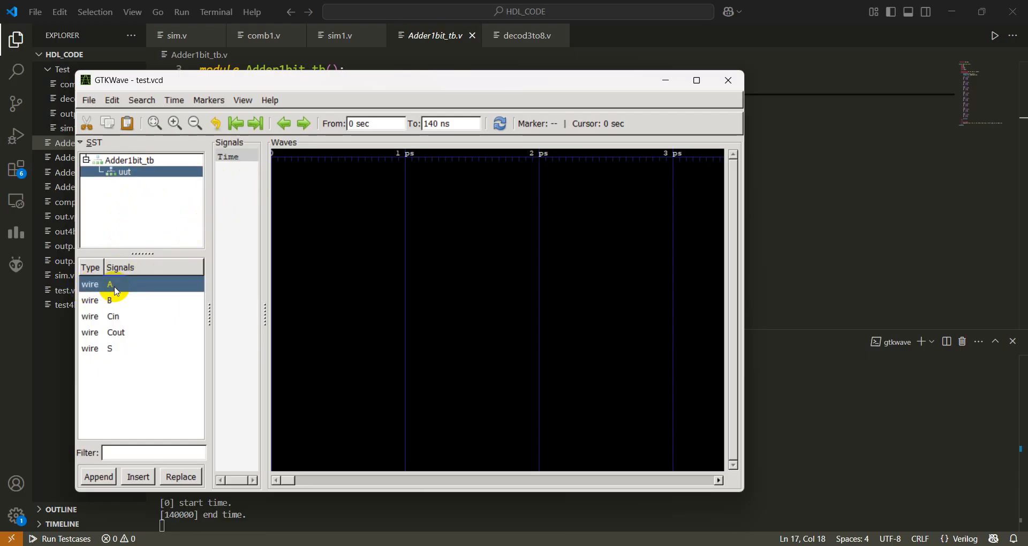
pyautogui.click(131, 475)
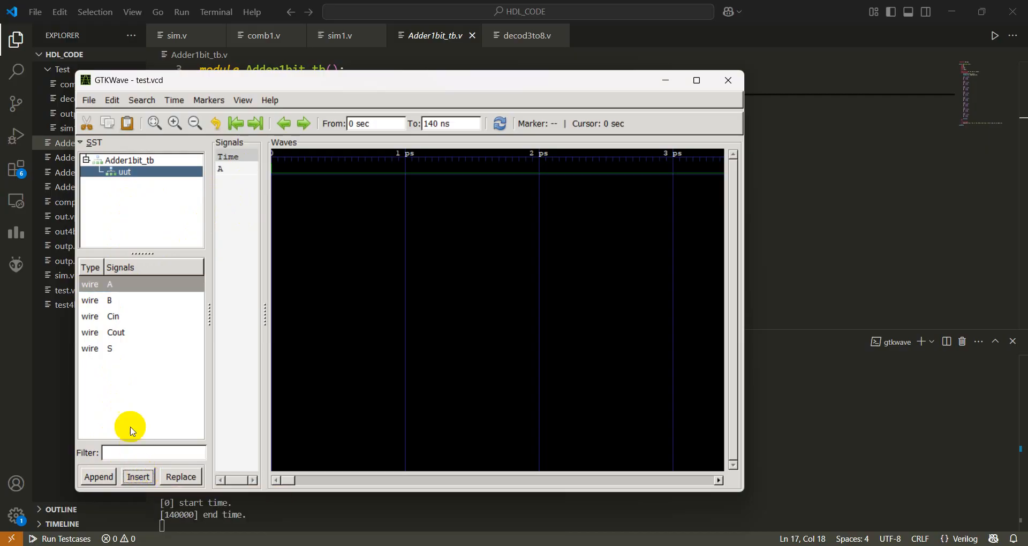
pyautogui.click(112, 301)
pyautogui.click(139, 476)
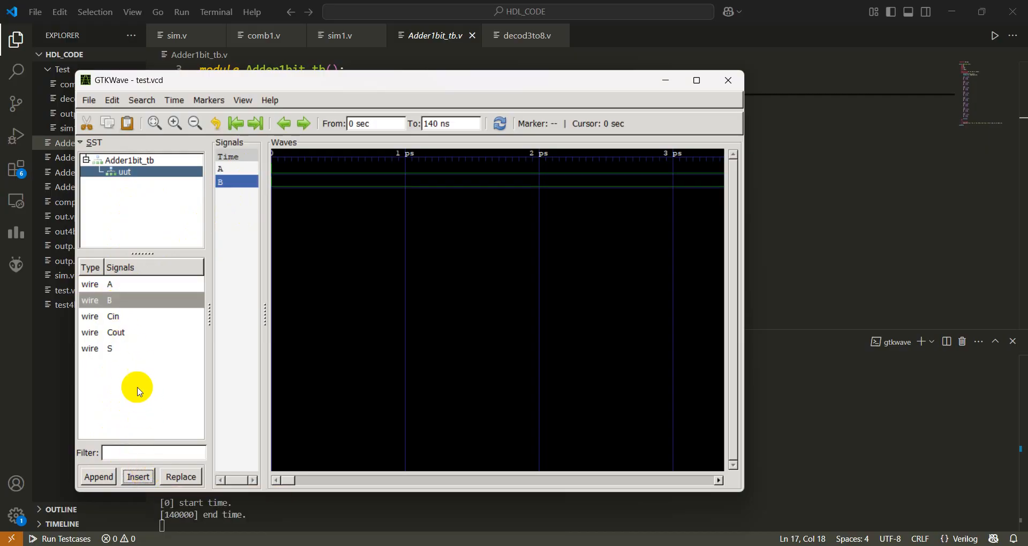
pyautogui.click(119, 317)
pyautogui.click(138, 476)
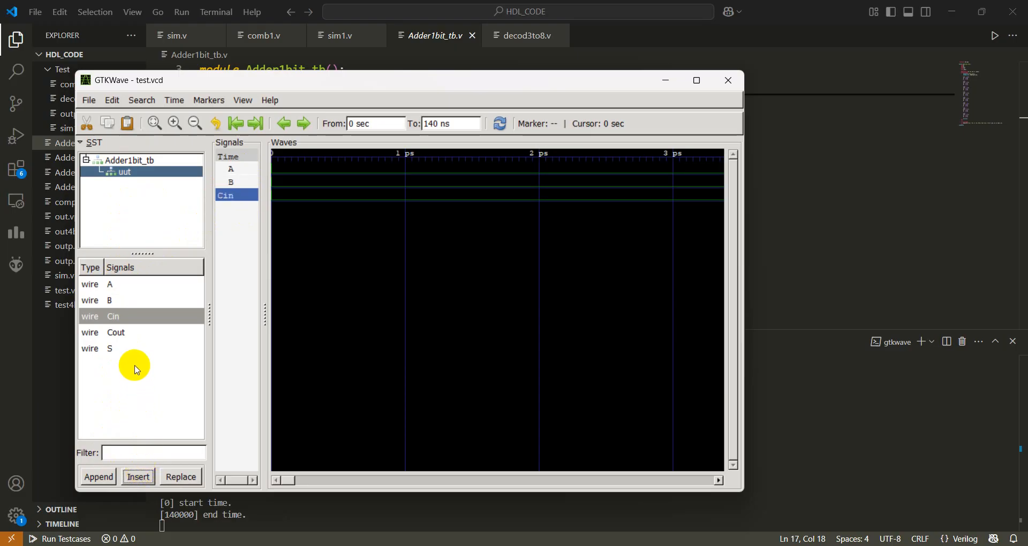
pyautogui.click(119, 332)
pyautogui.click(138, 476)
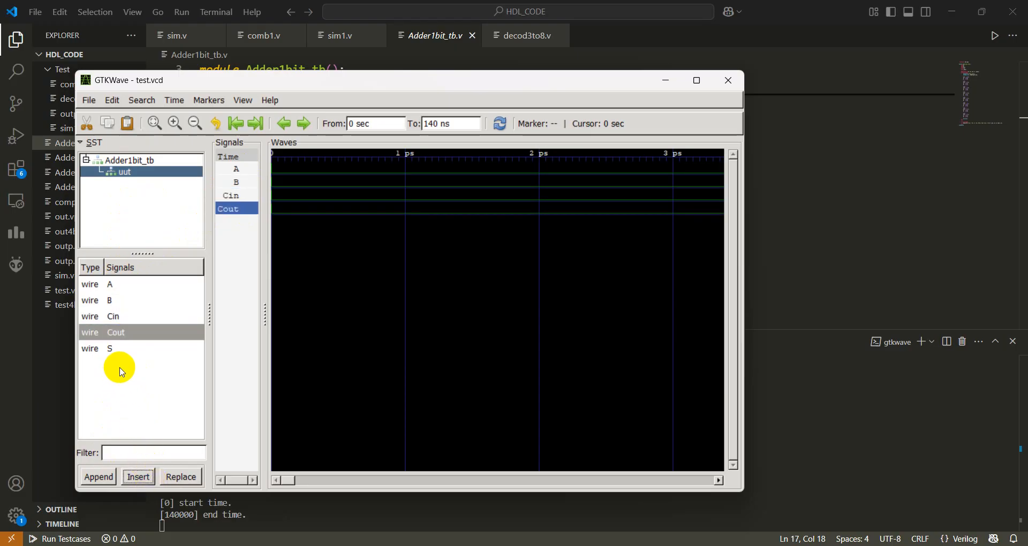
pyautogui.click(115, 348)
pyautogui.click(138, 476)
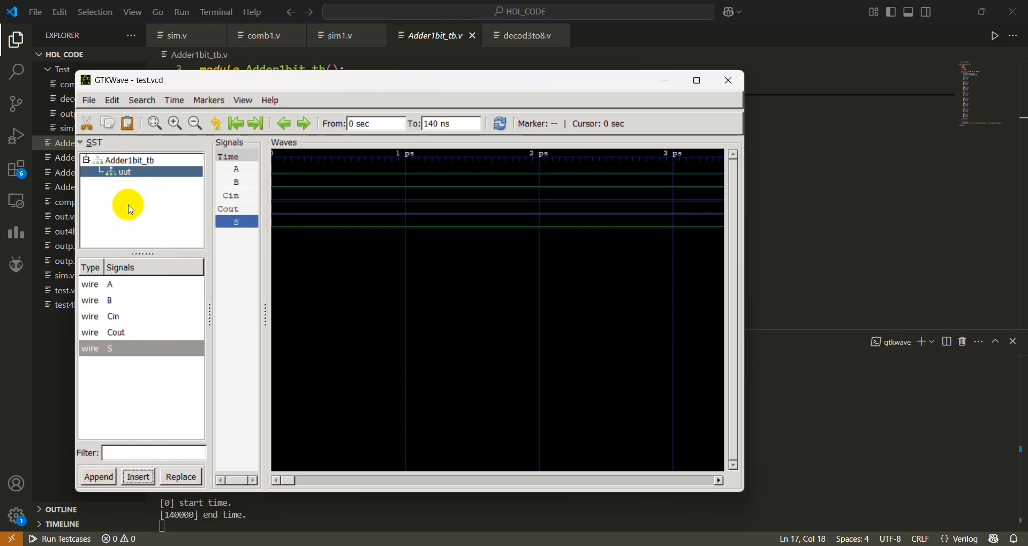
# Fit the full simulation in the waveform view and place the marker at about 15 ns and 25 ns to check the signal values.
pyautogui.click(155, 124)
pyautogui.click(329, 170)
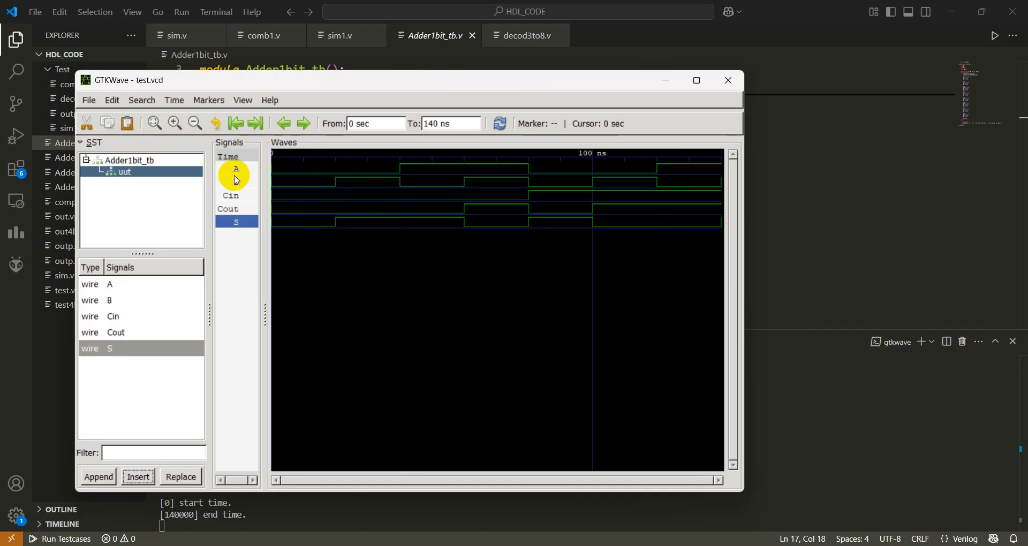
pyautogui.moveTo(277, 167); pyautogui.dragTo(512, 229)
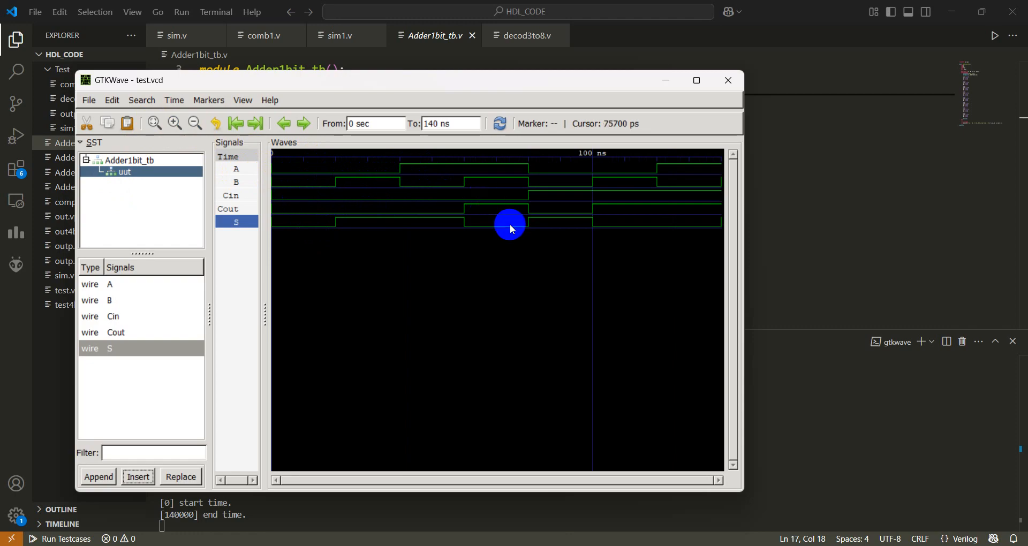
pyautogui.click(320, 202)
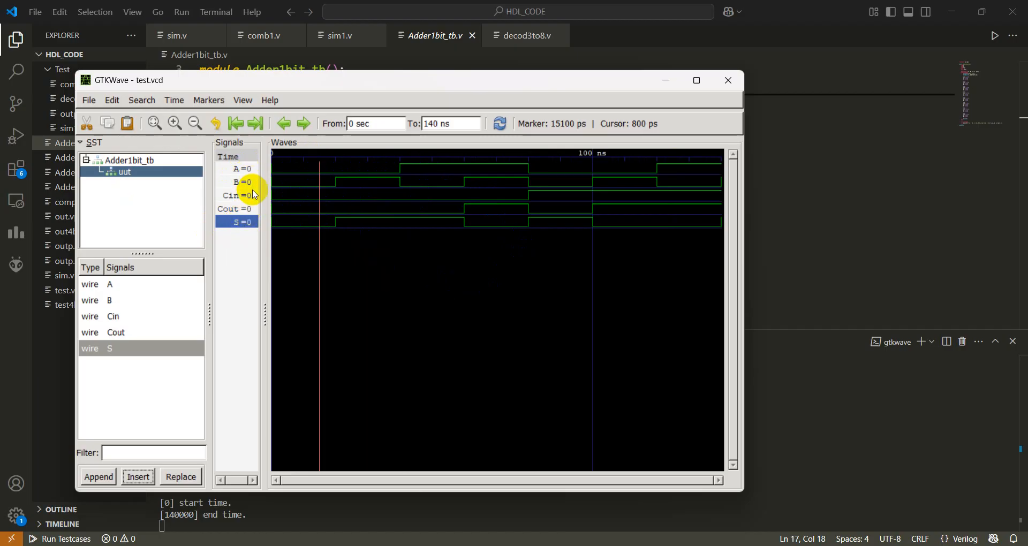
pyautogui.click(353, 198)
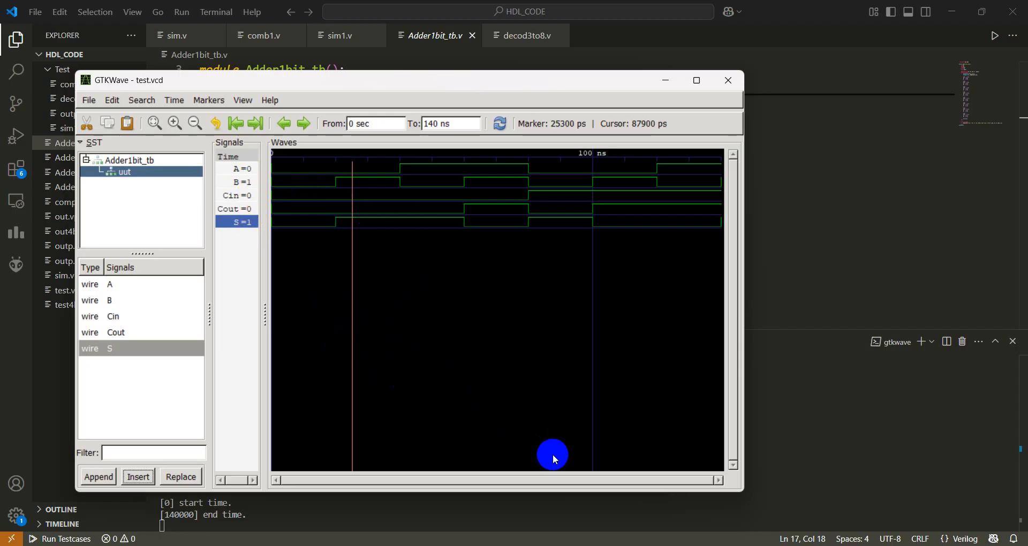
# Switch back to the Visual Studio Code terminal and examine the printed adder result for Cin = 0, A = 0, B = 1 against the waveform.
pyautogui.click(557, 545)
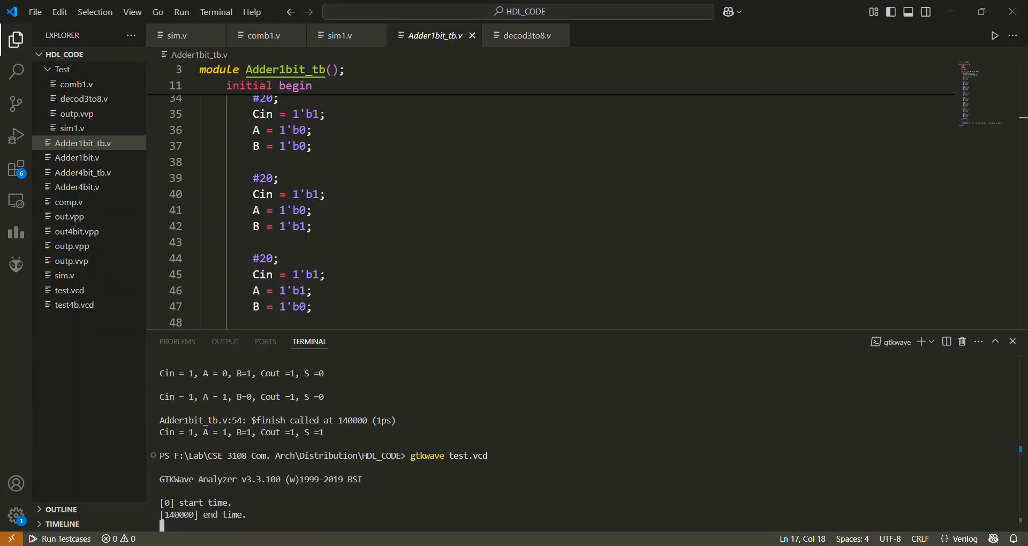
pyautogui.scroll(5, 312, 463)
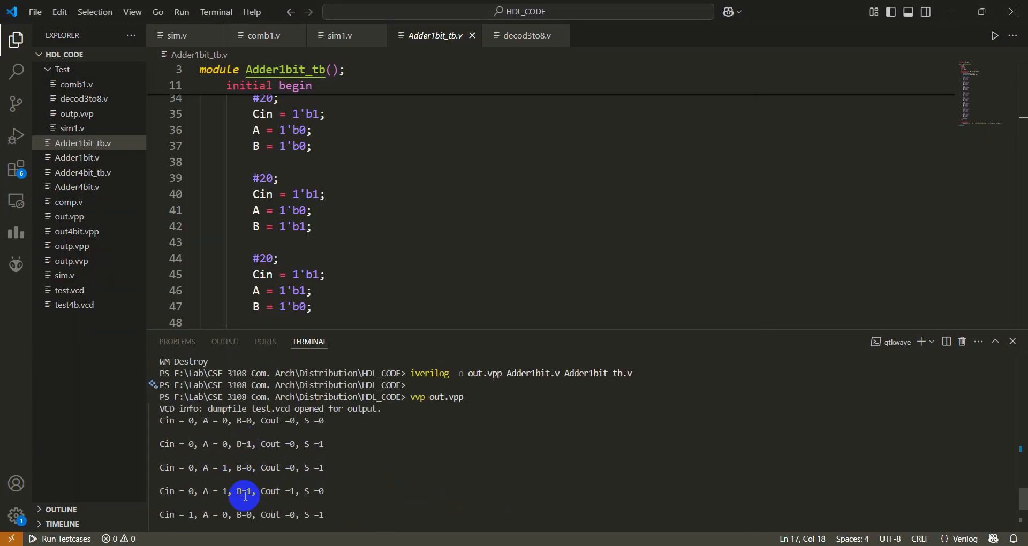
pyautogui.scroll(-1, 249, 495)
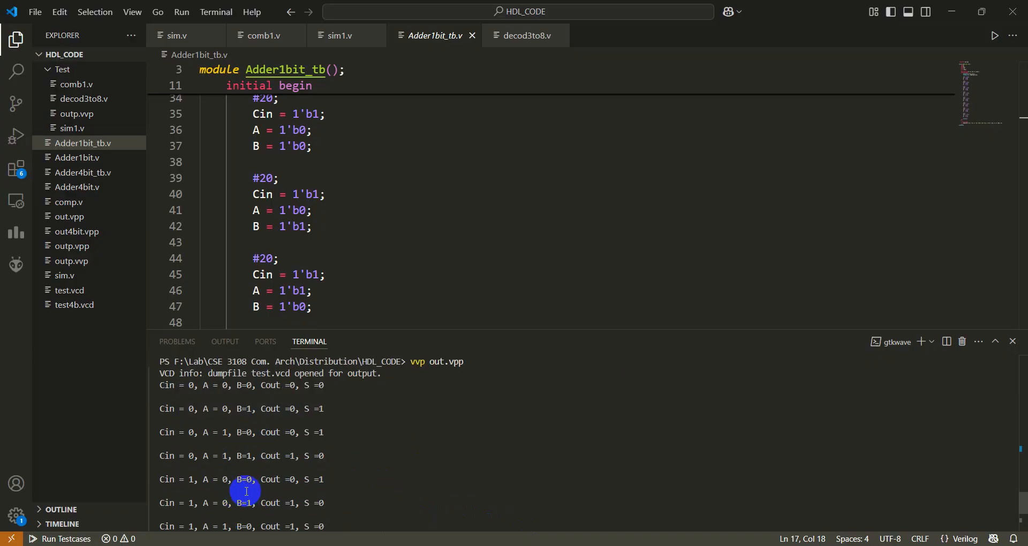
pyautogui.scroll(-1, 244, 503)
pyautogui.scroll(1, 225, 465)
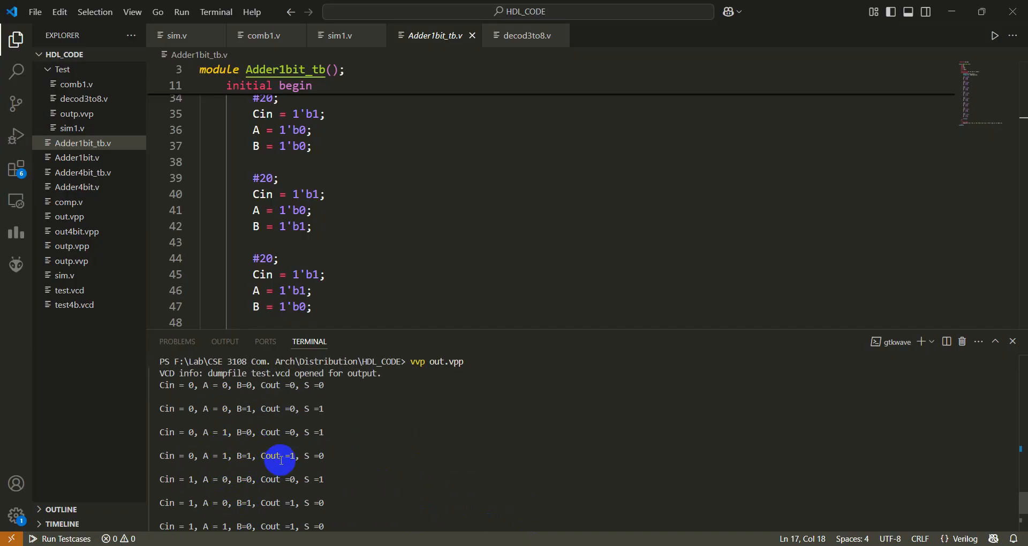
pyautogui.moveTo(159, 407); pyautogui.dragTo(328, 420)
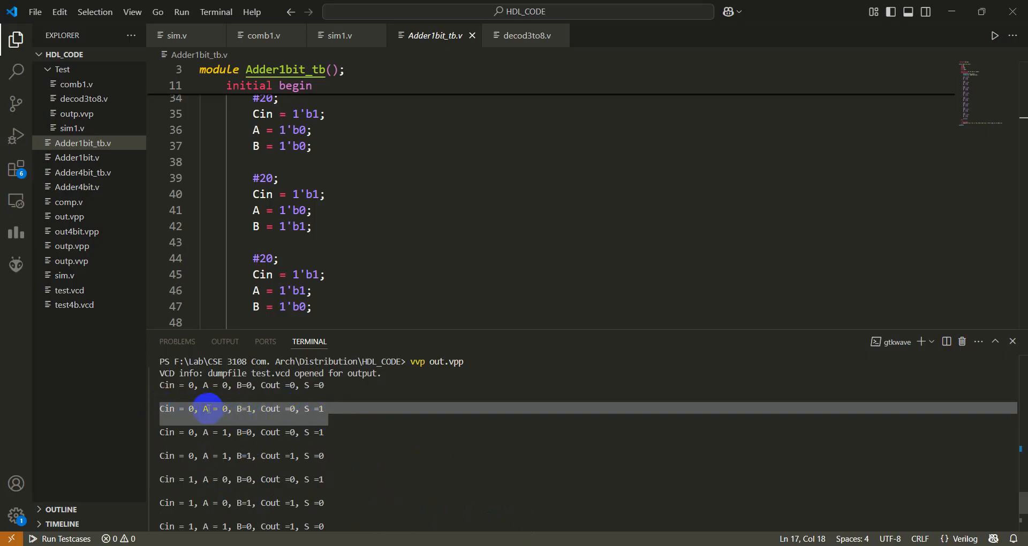
pyautogui.click(208, 409)
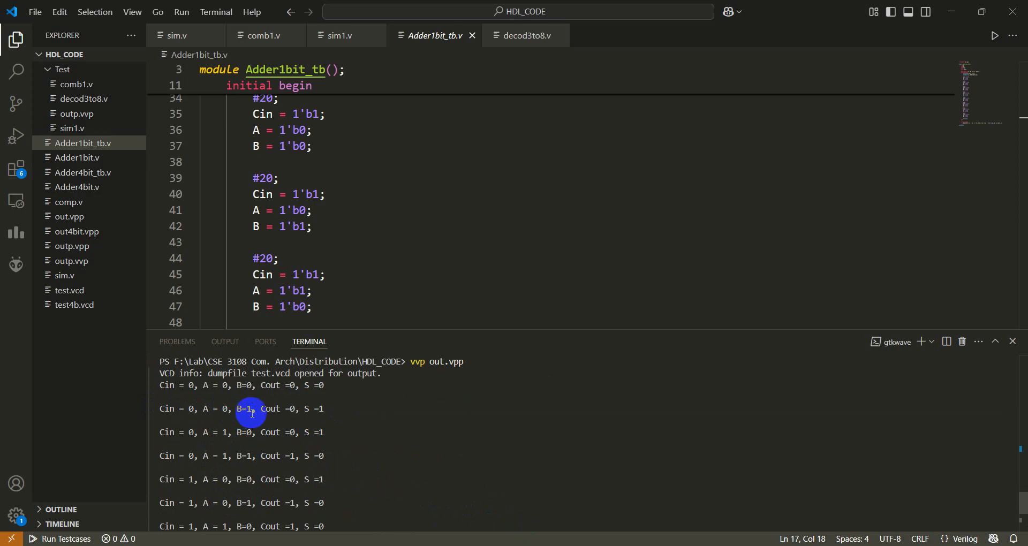